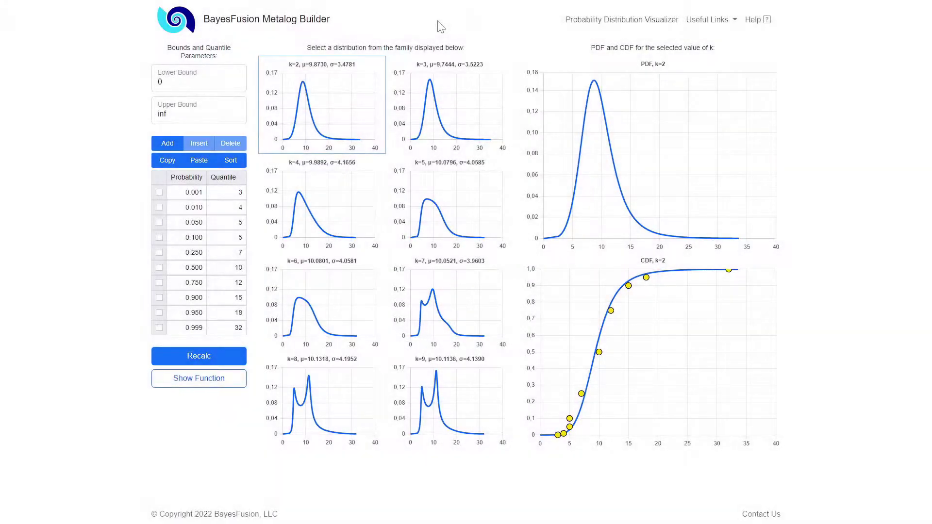
Step: Preview the PDF and CDF of the metalog family members from k=3 through k=8
{"action": "left_click", "coordinate": [462, 117]}
{"action": "left_click", "coordinate": [305, 207]}
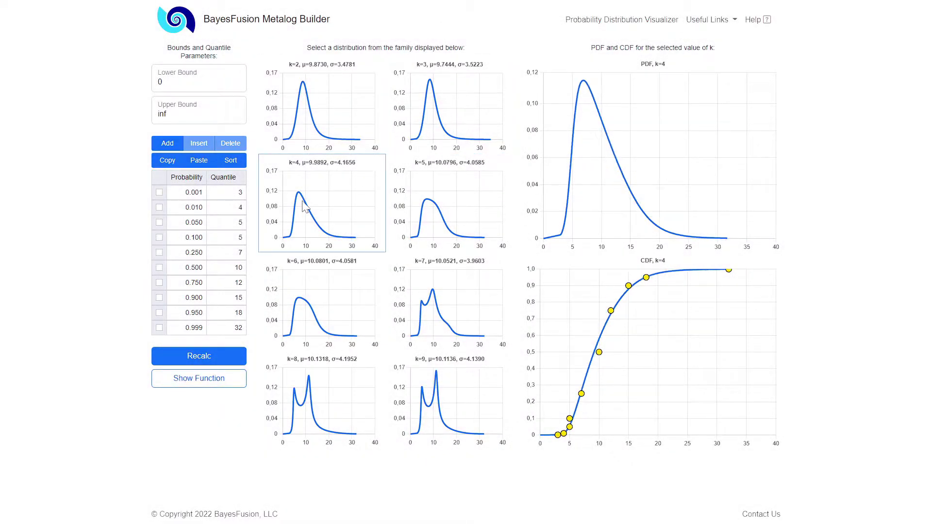
{"action": "left_click", "coordinate": [443, 201]}
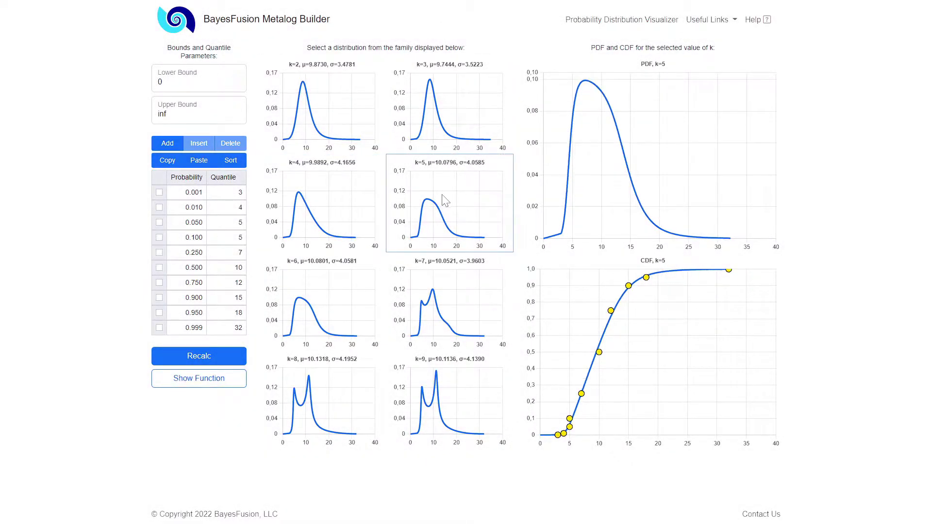
{"action": "left_click", "coordinate": [328, 296]}
{"action": "left_click", "coordinate": [444, 310]}
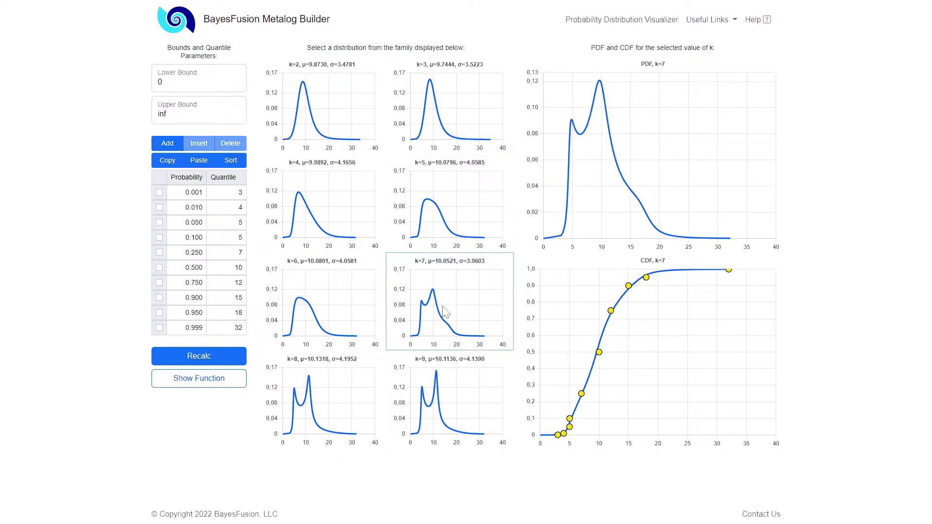
{"action": "left_click", "coordinate": [322, 397]}
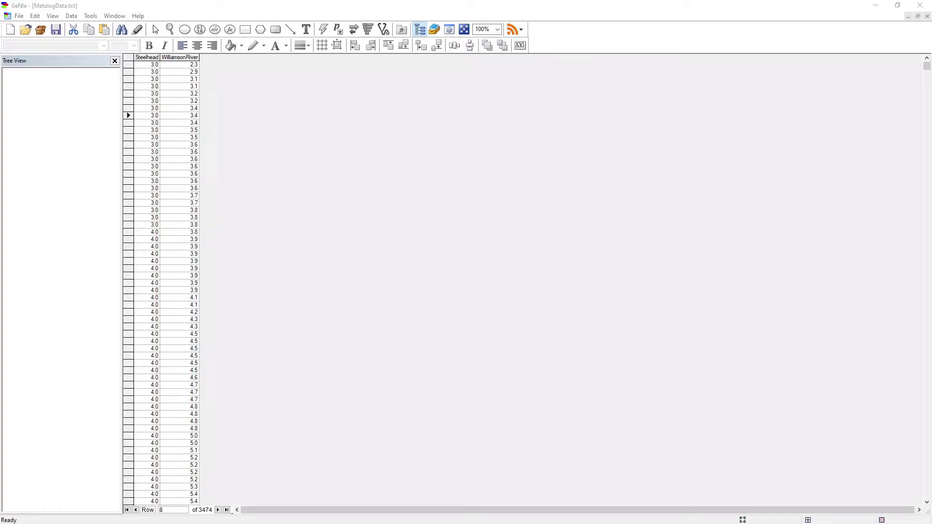
Step: Switch to GeNIe and display the histogram of the Steelhead column in MetalogData.txt
{"action": "left_click", "coordinate": [262, 150]}
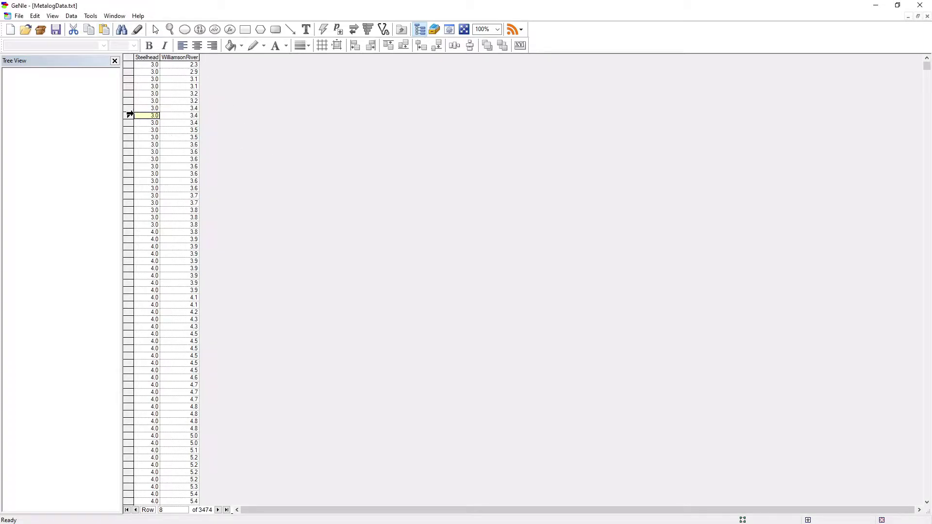
{"action": "right_click", "coordinate": [147, 122]}
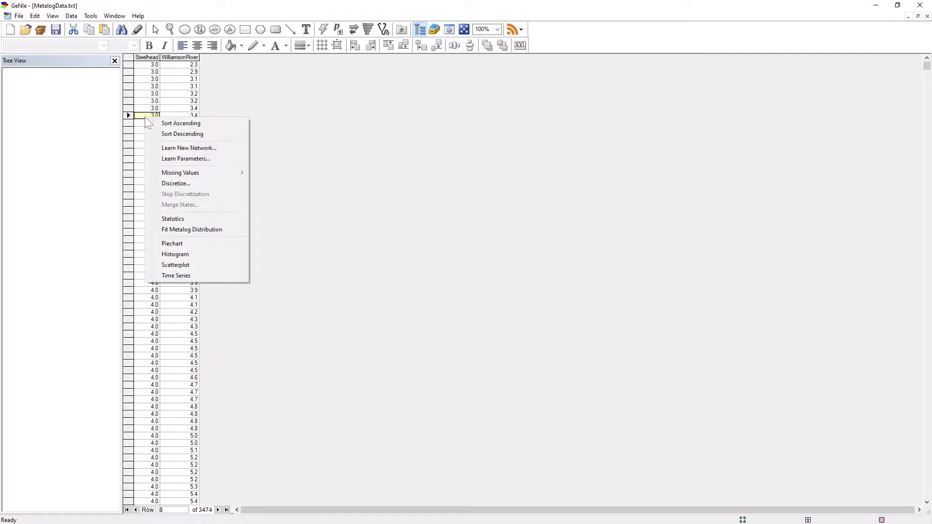
{"action": "left_click", "coordinate": [188, 255]}
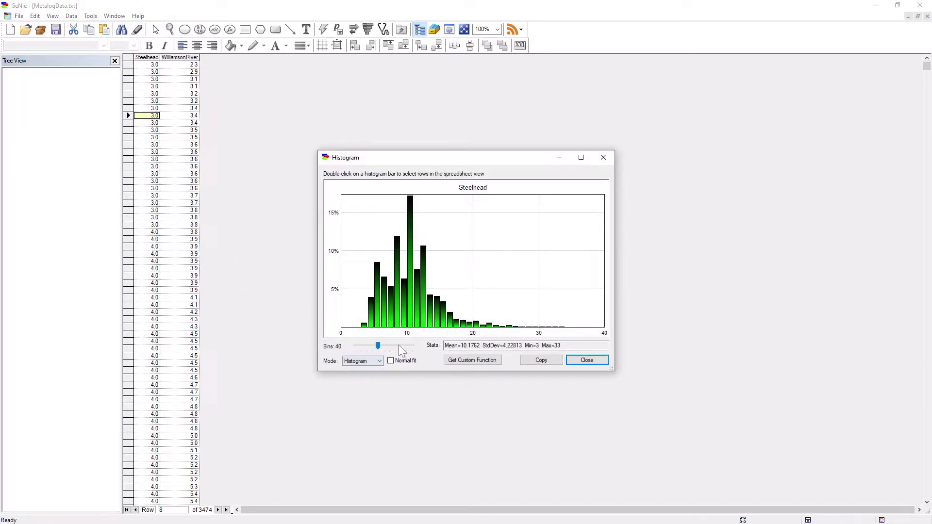
Step: Examine the Steelhead histogram with 70, 50, 20 and 40 bins, and close it
{"action": "left_click", "coordinate": [399, 346]}
{"action": "left_click", "coordinate": [402, 345]}
{"action": "left_click", "coordinate": [402, 345]}
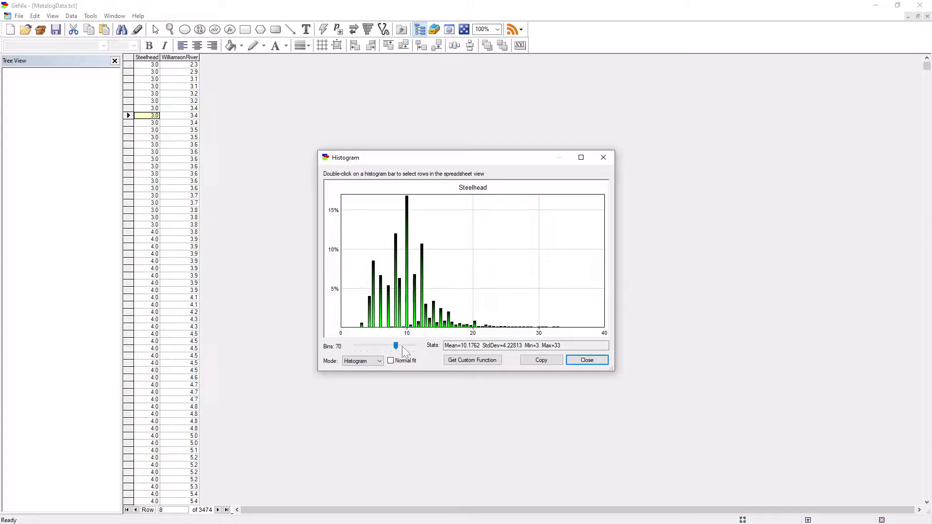
{"action": "left_click", "coordinate": [359, 346]}
{"action": "left_click", "coordinate": [359, 346]}
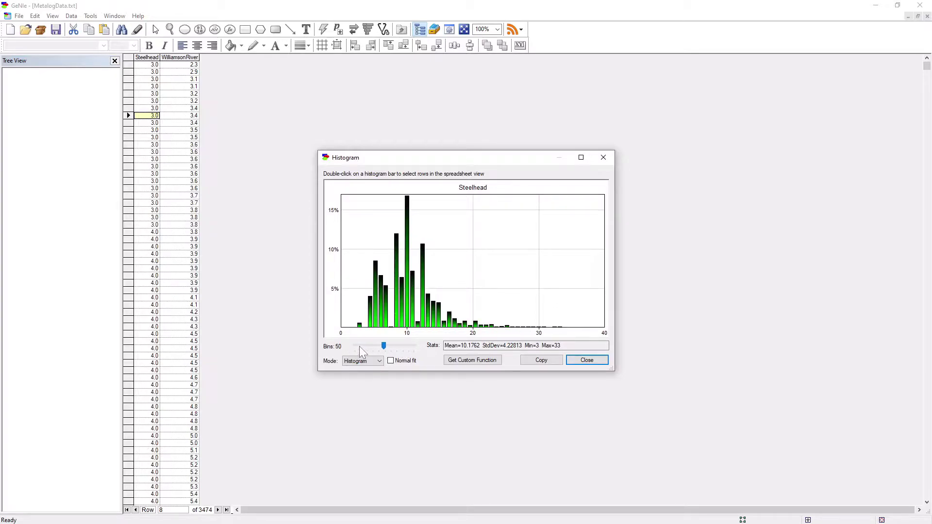
{"action": "left_click", "coordinate": [360, 346]}
{"action": "left_click", "coordinate": [359, 346]}
{"action": "left_click", "coordinate": [359, 346]}
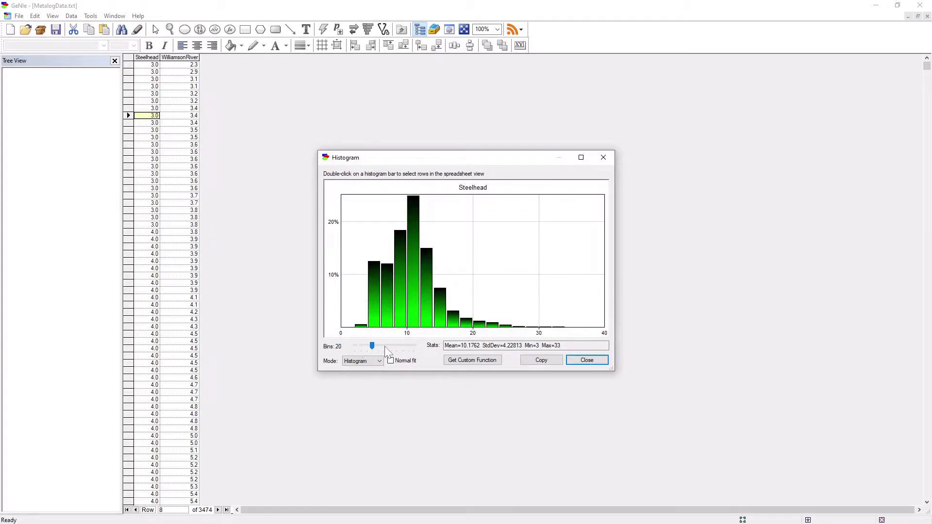
{"action": "left_click", "coordinate": [385, 345]}
{"action": "left_click", "coordinate": [385, 345]}
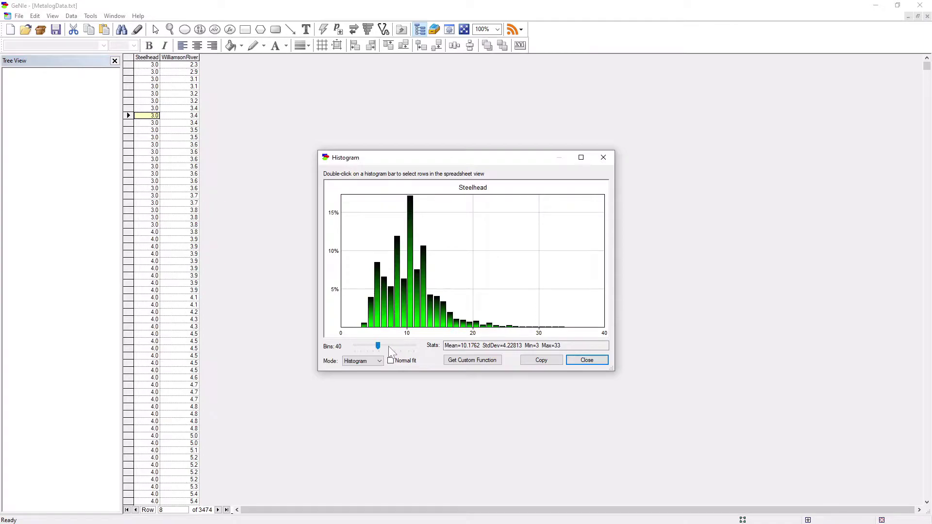
{"action": "left_click", "coordinate": [589, 360]}
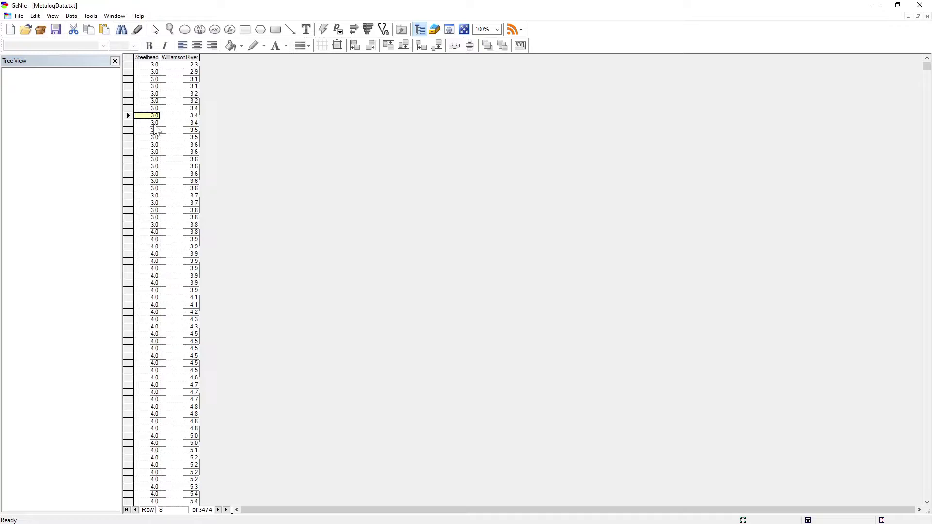
Step: Fit a metalog distribution to the Steelhead column with lower bound 0 and upper bound 40, and calculate the curves
{"action": "right_click", "coordinate": [145, 117]}
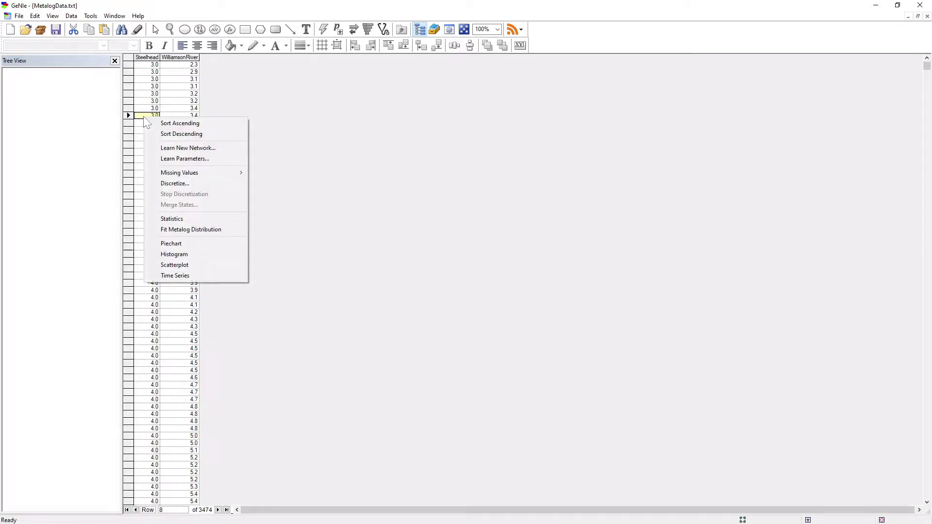
{"action": "left_click", "coordinate": [175, 231]}
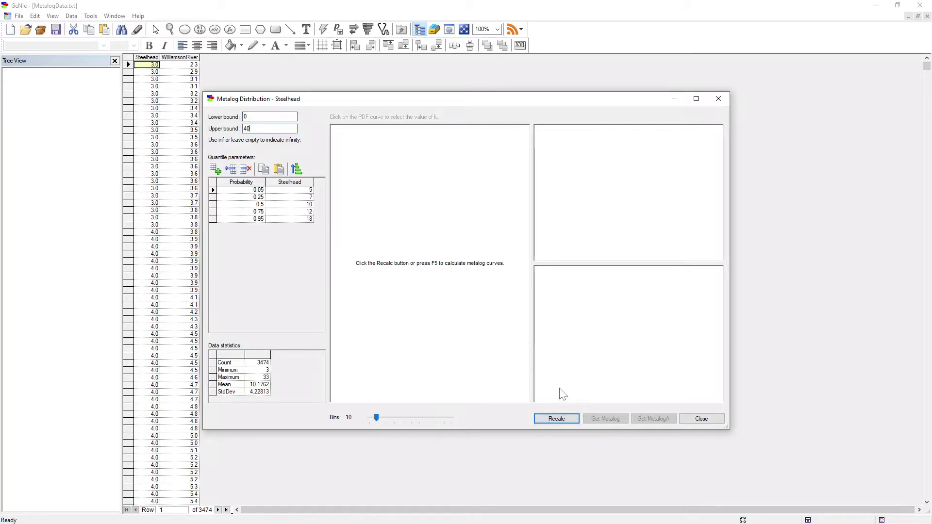
{"action": "left_click", "coordinate": [556, 419]}
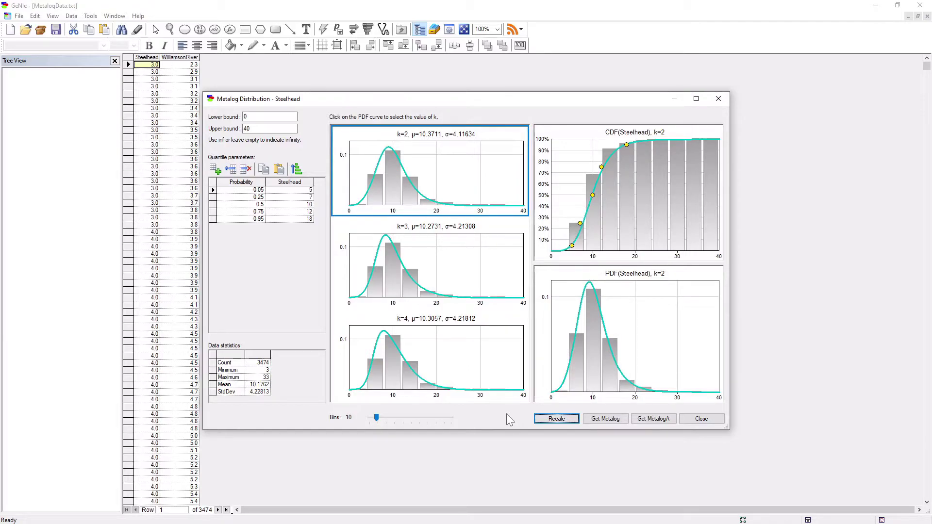
Step: Compare the fitted Steelhead curves for k=3, k=4 and k=2 against the data
{"action": "left_click", "coordinate": [457, 263]}
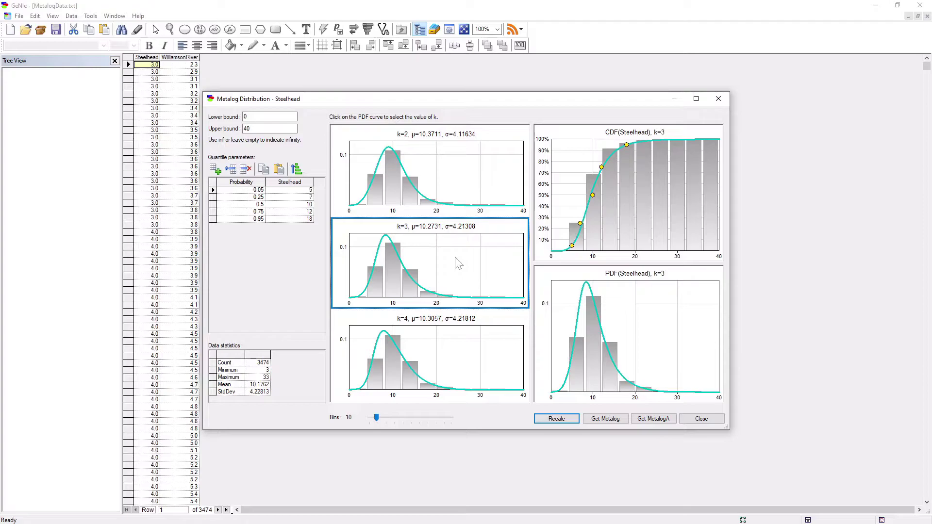
{"action": "left_click", "coordinate": [458, 347]}
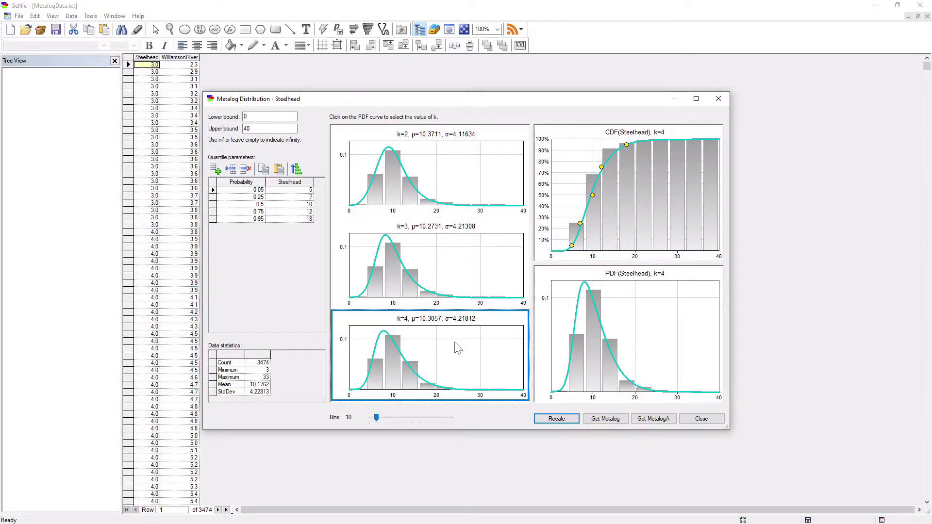
{"action": "left_click", "coordinate": [449, 282]}
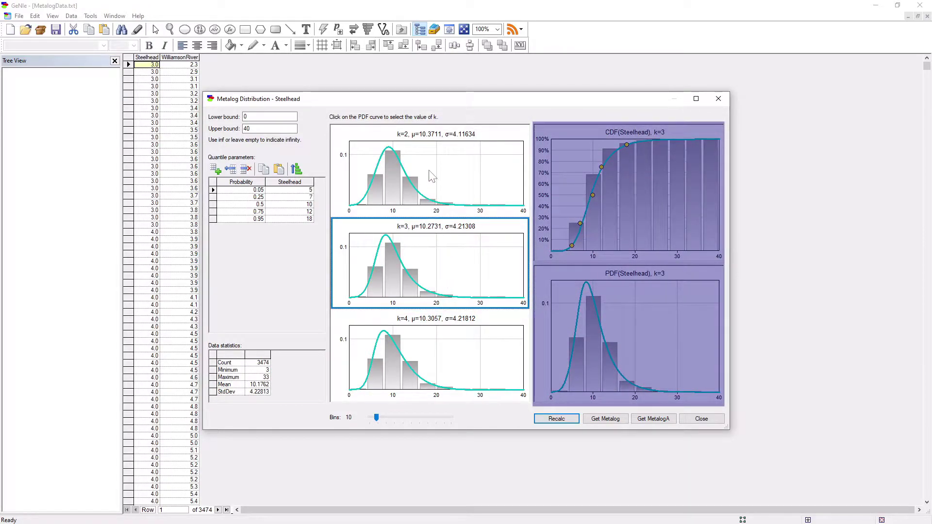
{"action": "left_click", "coordinate": [432, 178]}
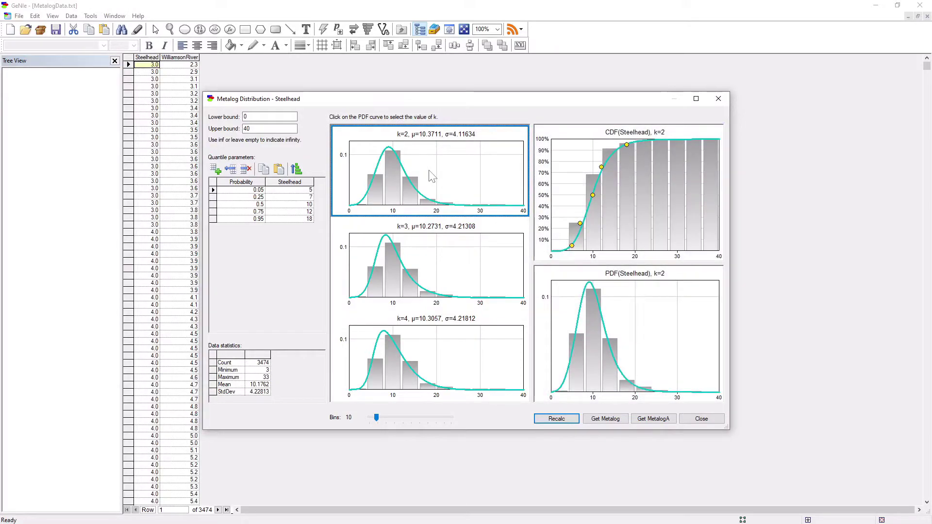
Step: Set the background histograms to 40 bins and select the k=4 curve after checking k=3
{"action": "left_click", "coordinate": [383, 421]}
{"action": "left_click", "coordinate": [407, 421]}
{"action": "left_click", "coordinate": [429, 422]}
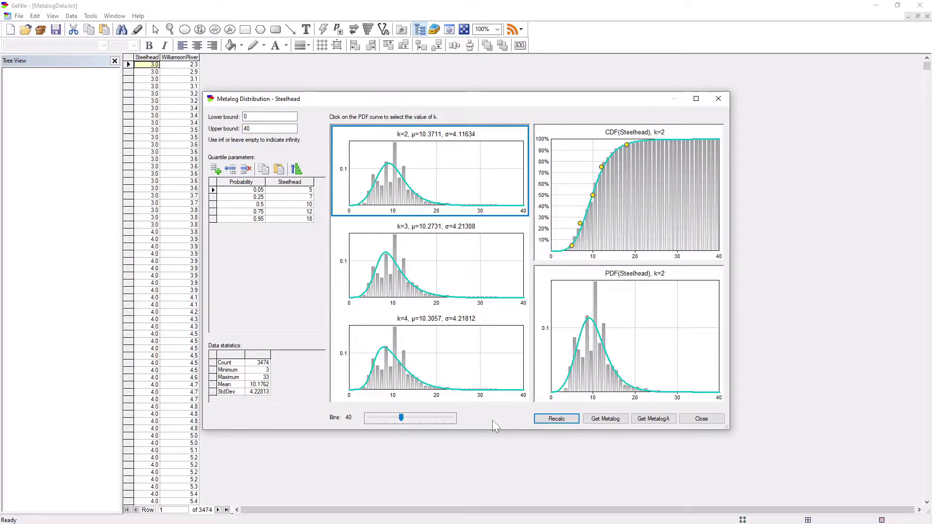
{"action": "left_click", "coordinate": [440, 295]}
{"action": "left_click", "coordinate": [441, 356]}
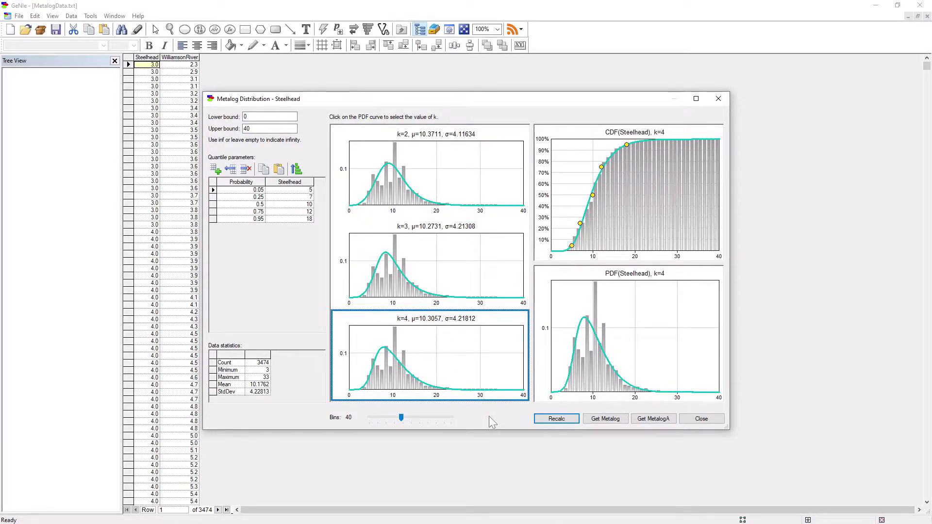
Step: Add five quantile rows, fill in the probabilities 0.001, 0.010, 0.050, 0.100, 0.250, 0.500, 0.750, 0.900, 0.950 and 0.999, and recalculate the curves
{"action": "left_click", "coordinate": [216, 169]}
{"action": "left_click", "coordinate": [215, 169]}
{"action": "left_click", "coordinate": [216, 169]}
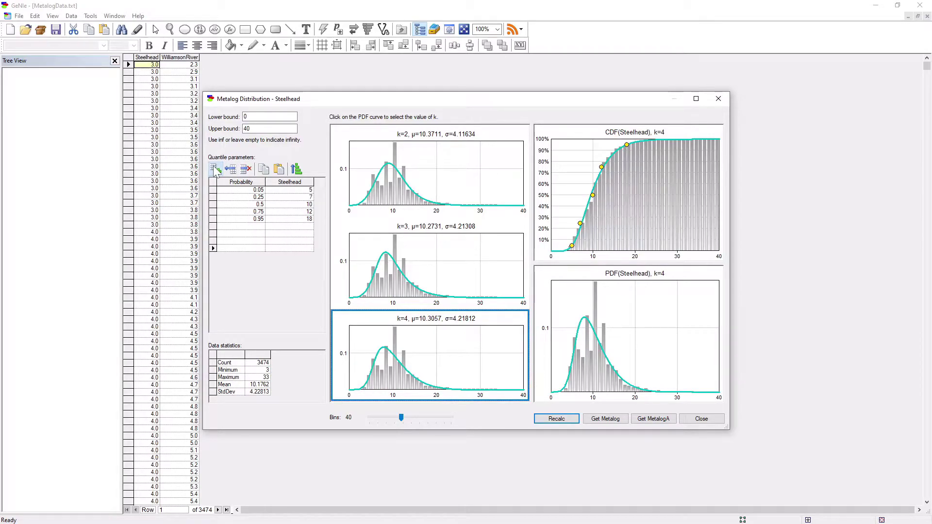
{"action": "left_click", "coordinate": [215, 170]}
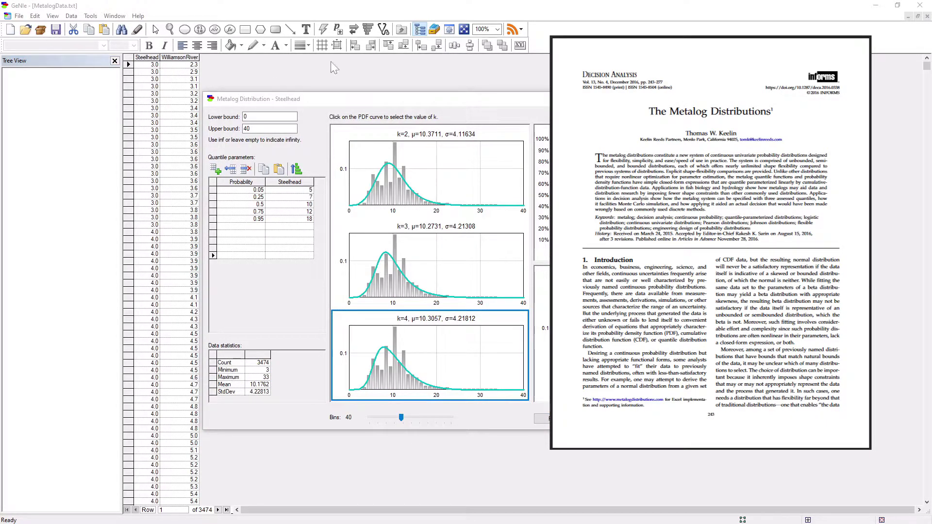
{"action": "left_click", "coordinate": [232, 191]}
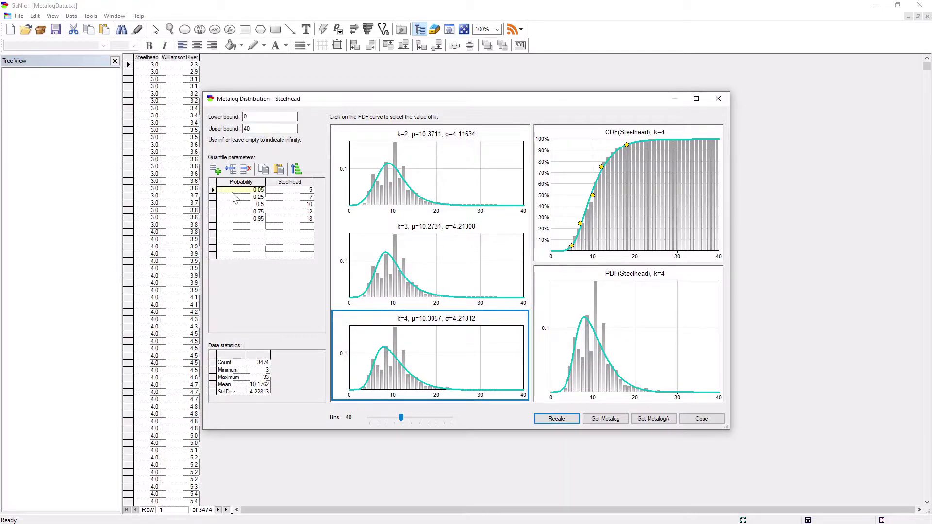
{"action": "type", "text": "0.001 0.010 0.050 0.100 0.250 0.500 0.750 0.900 0.950 0.999"}
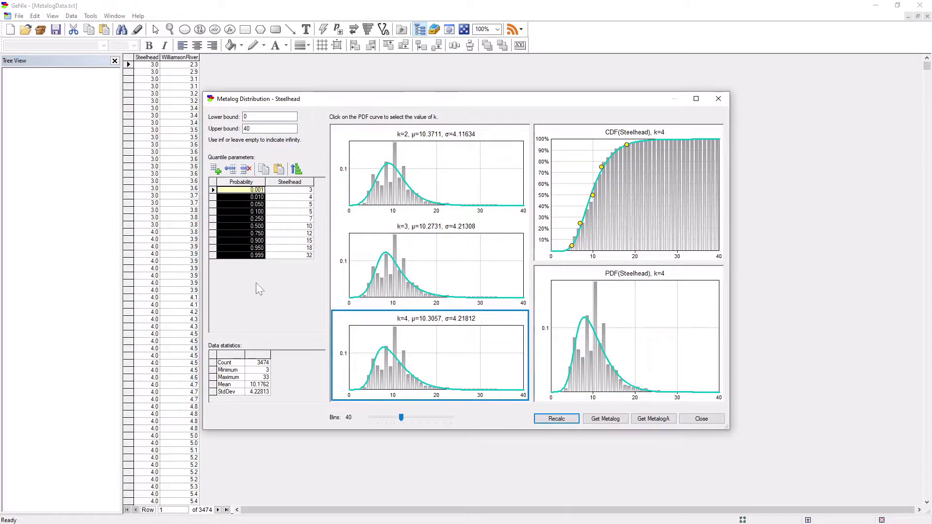
{"action": "left_click", "coordinate": [556, 420]}
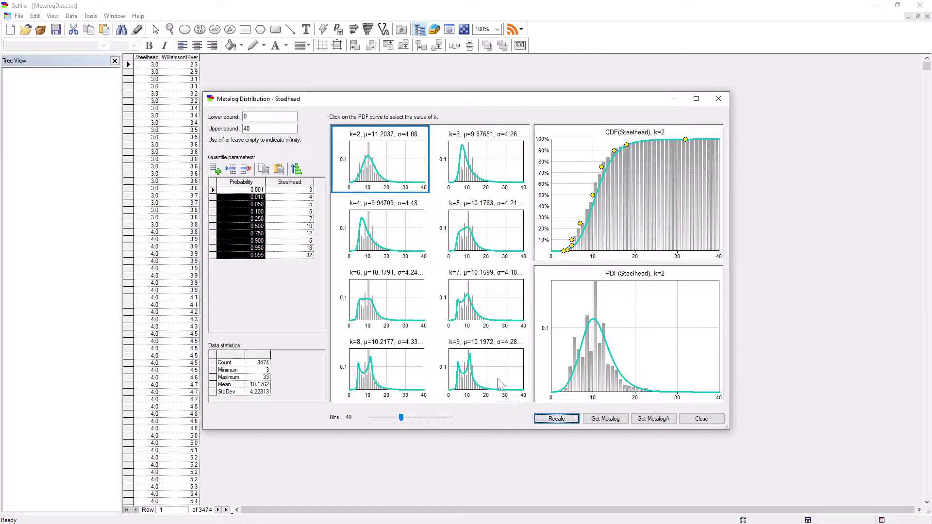
Step: Preview the recalculated curves from k=3 to k=7 and select the k=8 distribution
{"action": "left_click", "coordinate": [460, 170]}
{"action": "left_click", "coordinate": [403, 221]}
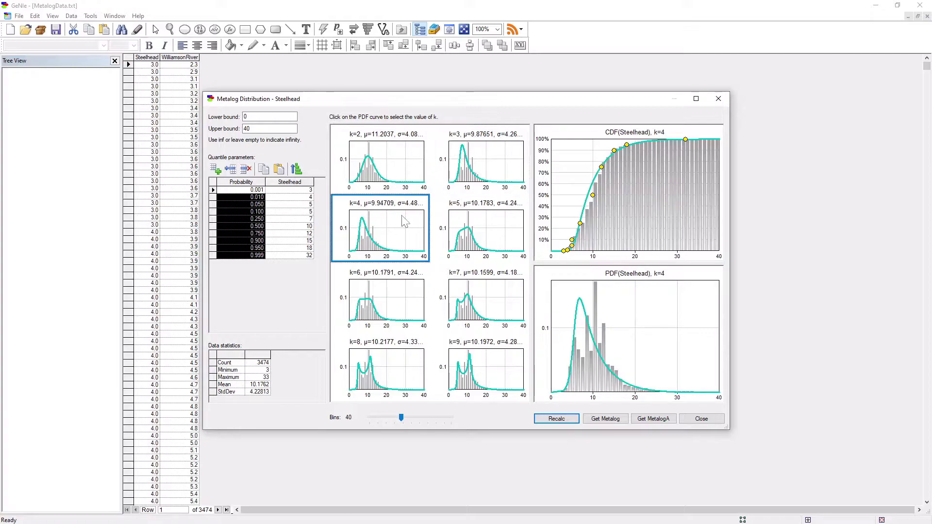
{"action": "left_click", "coordinate": [470, 235]}
{"action": "left_click", "coordinate": [414, 298]}
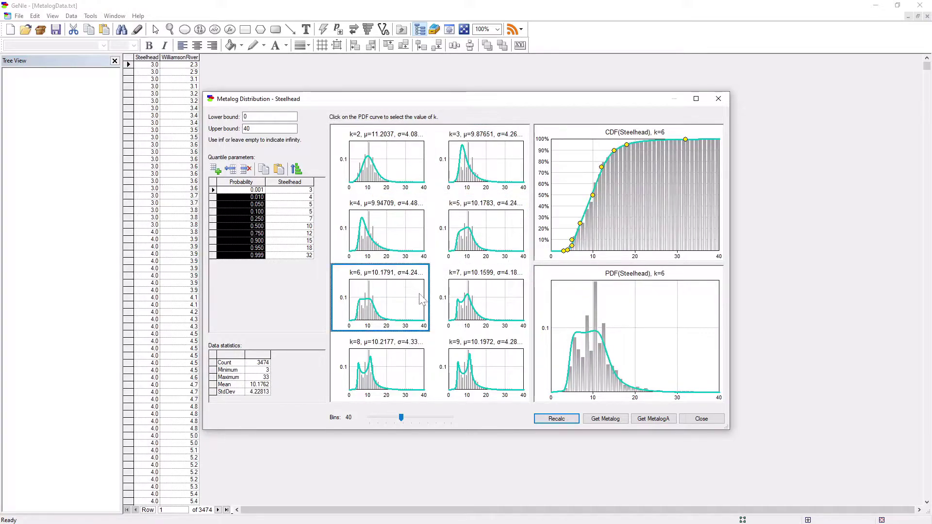
{"action": "left_click", "coordinate": [474, 302]}
{"action": "left_click", "coordinate": [397, 368]}
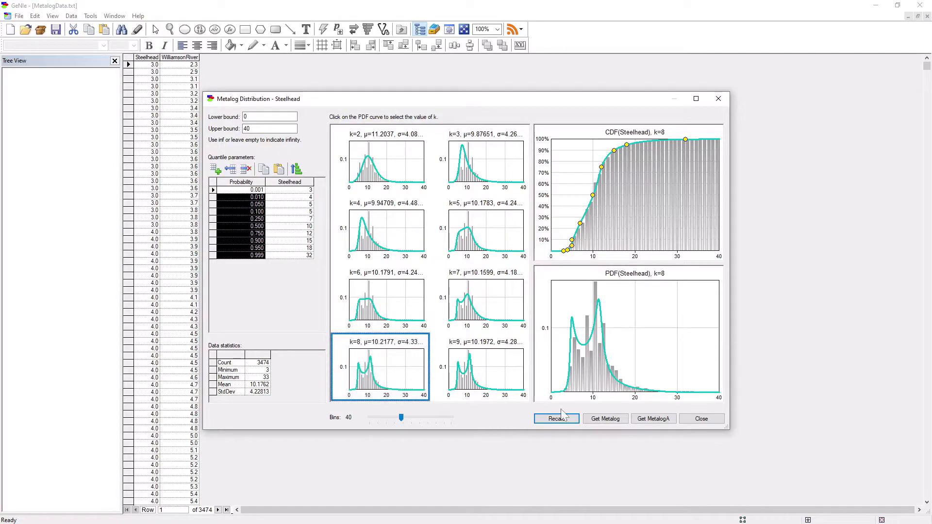
Step: Review the Metalog and MetalogA definitions for k=8 and copy the Metalog function to the clipboard as text
{"action": "left_click", "coordinate": [604, 421]}
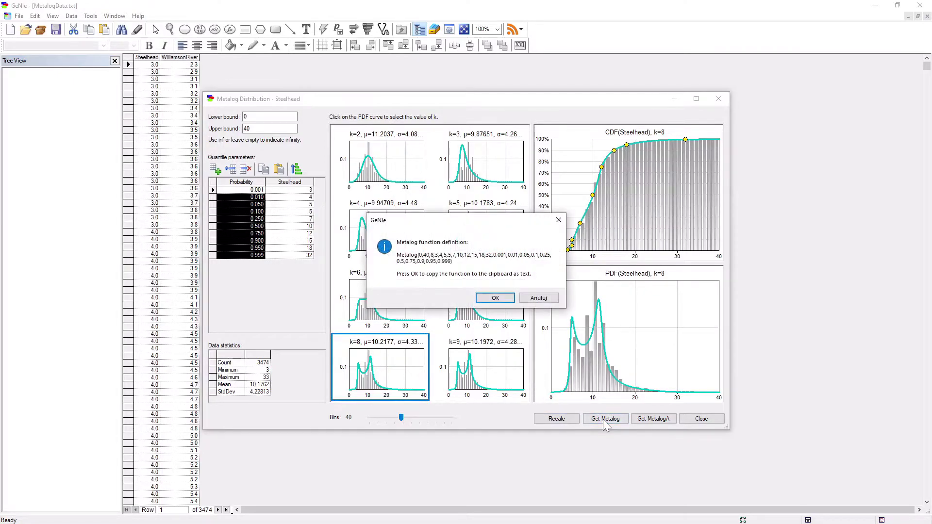
{"action": "left_click", "coordinate": [523, 301]}
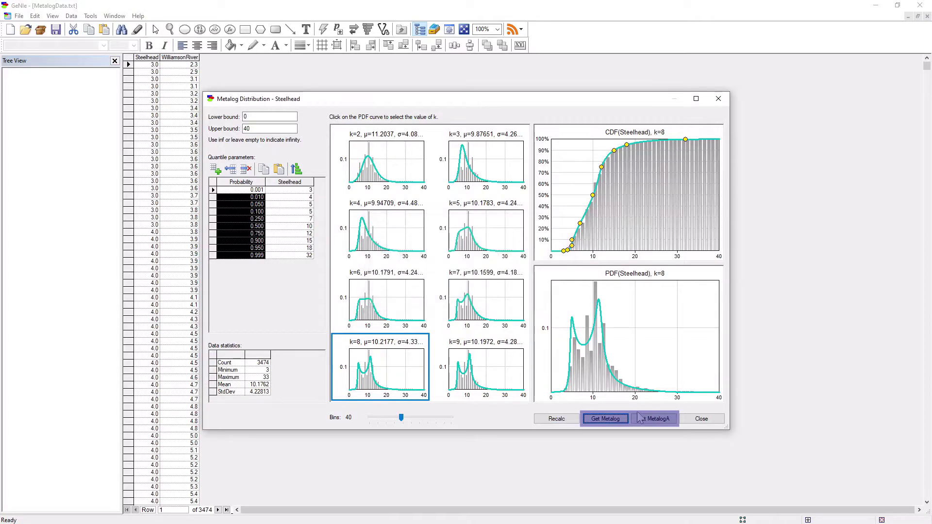
{"action": "left_click", "coordinate": [652, 419]}
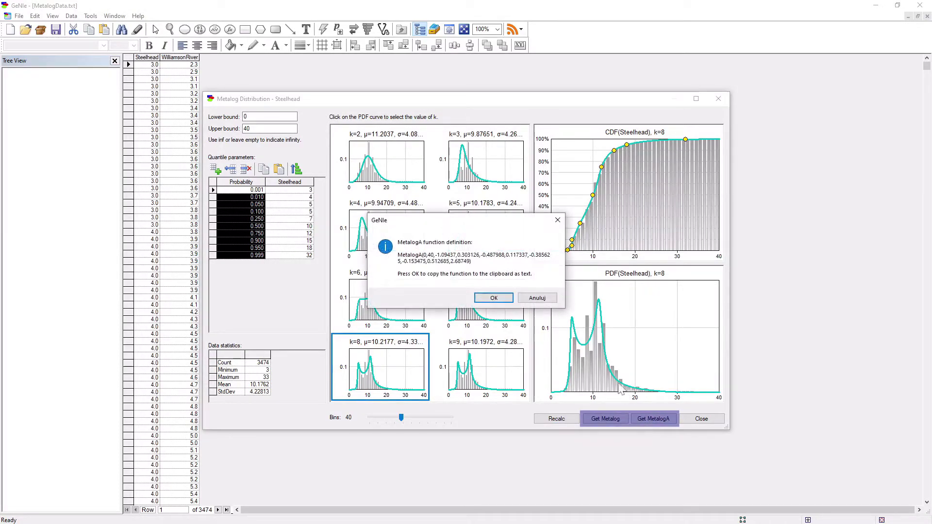
{"action": "left_click", "coordinate": [495, 298]}
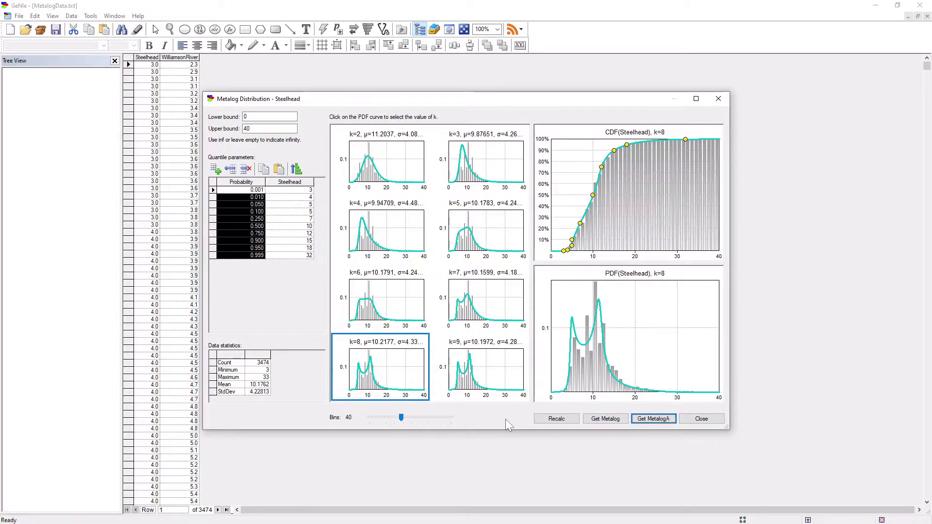
{"action": "left_click", "coordinate": [606, 418]}
{"action": "left_click", "coordinate": [487, 298]}
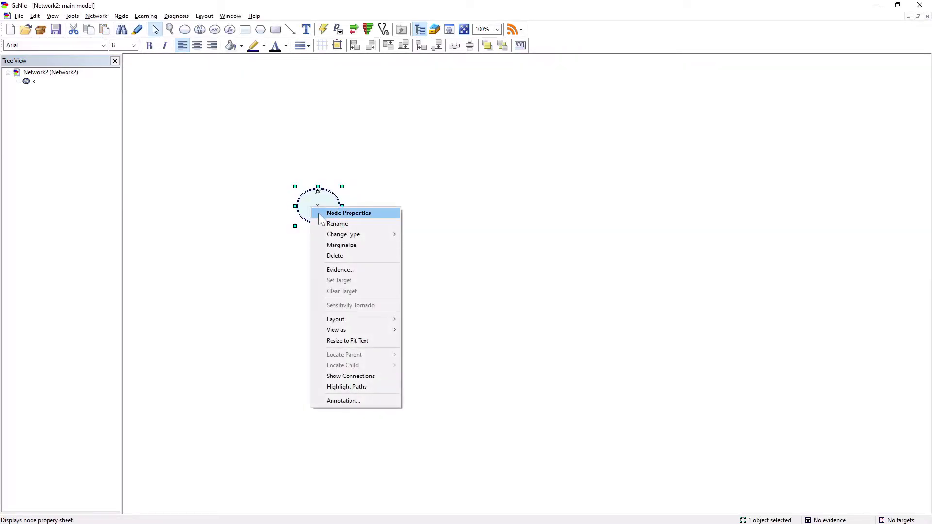
Step: Open the definition of node x and paste the copied Metalog function as the right-hand side of its equation
{"action": "left_click", "coordinate": [319, 212]}
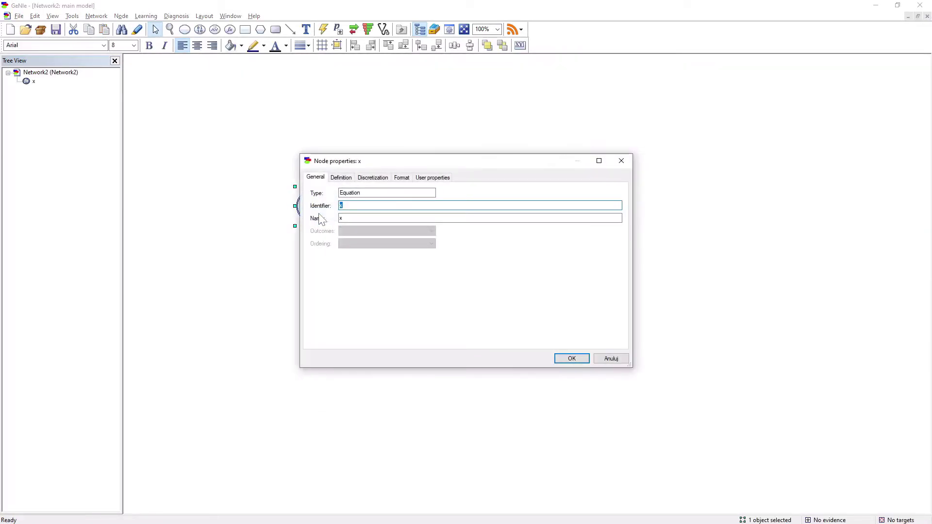
{"action": "left_click", "coordinate": [341, 177]}
{"action": "double_click", "coordinate": [319, 213]}
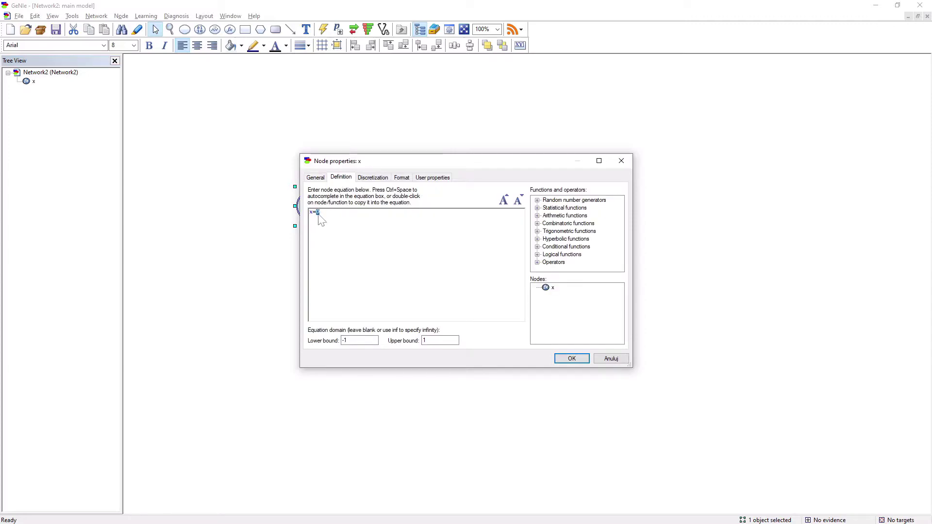
{"action": "type", "text": "Metalog(0,40,7,3,4,5,5,7,10,12,15,18,32,0.001,0.01,0.05,0.1,0.25,0.5,0.75,0.9,0.95,0.999)"}
Step: Set the equation domain of node x to the Metalog function's bounds, 0 and 40, and apply the definition
{"action": "left_click_drag", "start_coordinate": [351, 340], "coordinate": [334, 344]}
{"action": "type", "text": "0"}
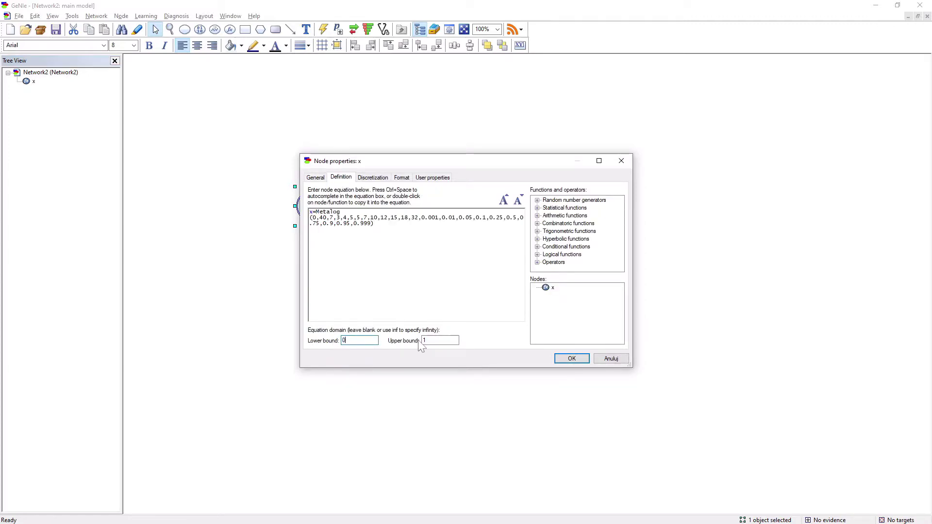
{"action": "left_click_drag", "start_coordinate": [456, 341], "coordinate": [420, 345]}
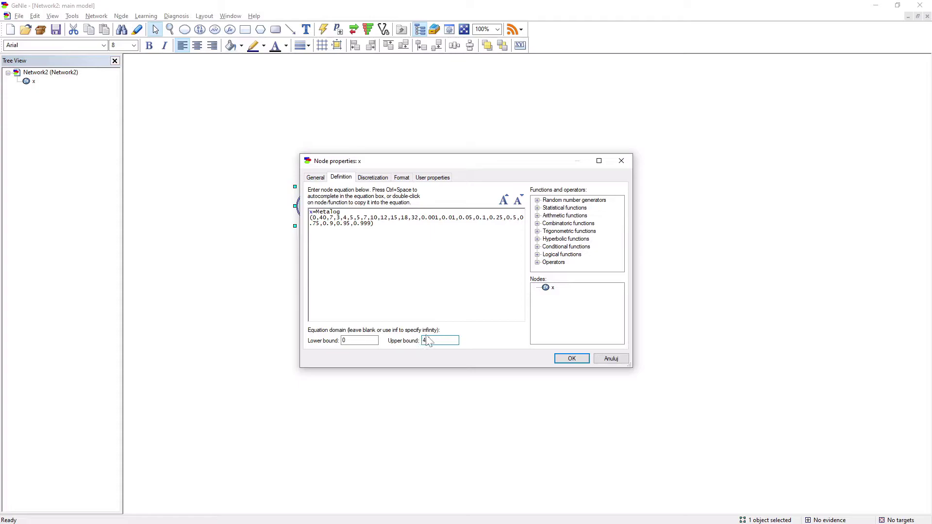
{"action": "key", "text": "Delete"}
{"action": "left_click", "coordinate": [566, 360]}
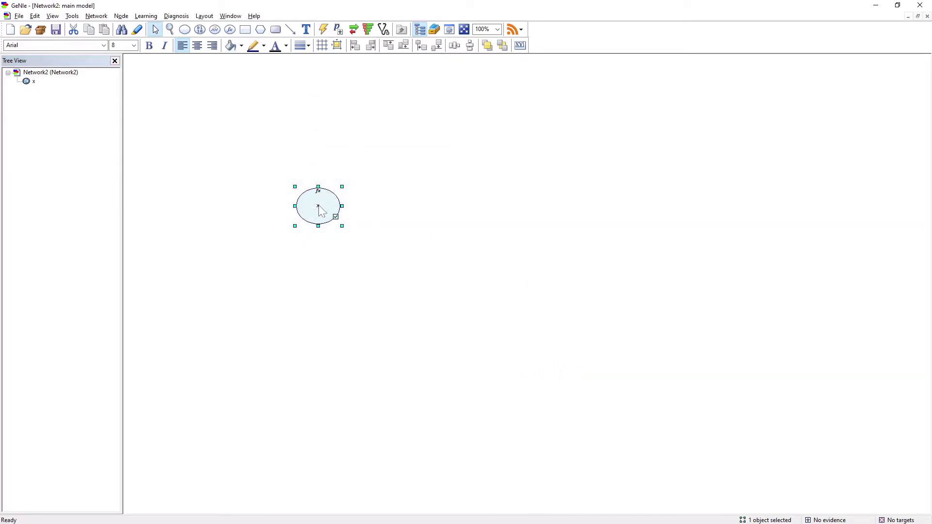
{"action": "mouse_move", "coordinate": [339, 223]}
{"action": "left_click", "coordinate": [186, 238]}
Step: Open the Metalog Builder, then switch to the BayesFusion Metalog Builder web page and copy its table of probabilities and quantiles
{"action": "left_click", "coordinate": [72, 16]}
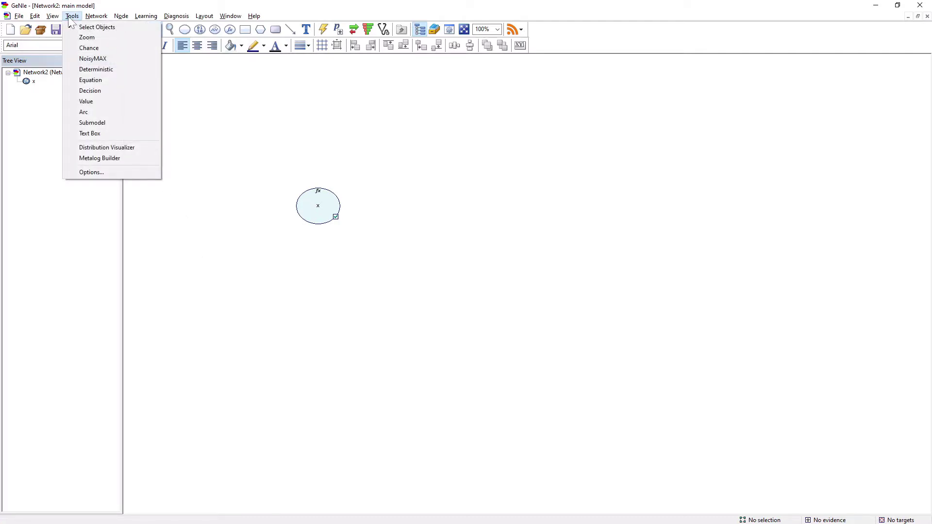
{"action": "left_click", "coordinate": [91, 157]}
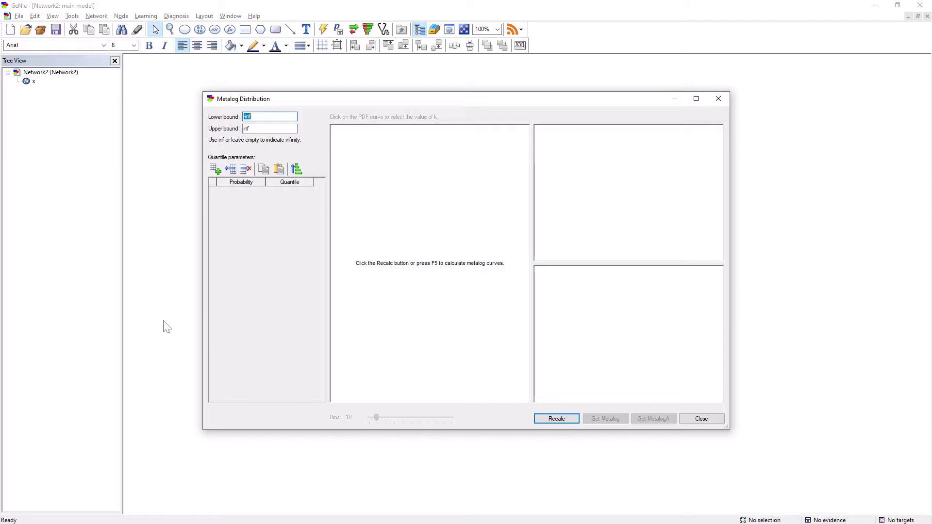
{"action": "key", "text": "alt+Tab"}
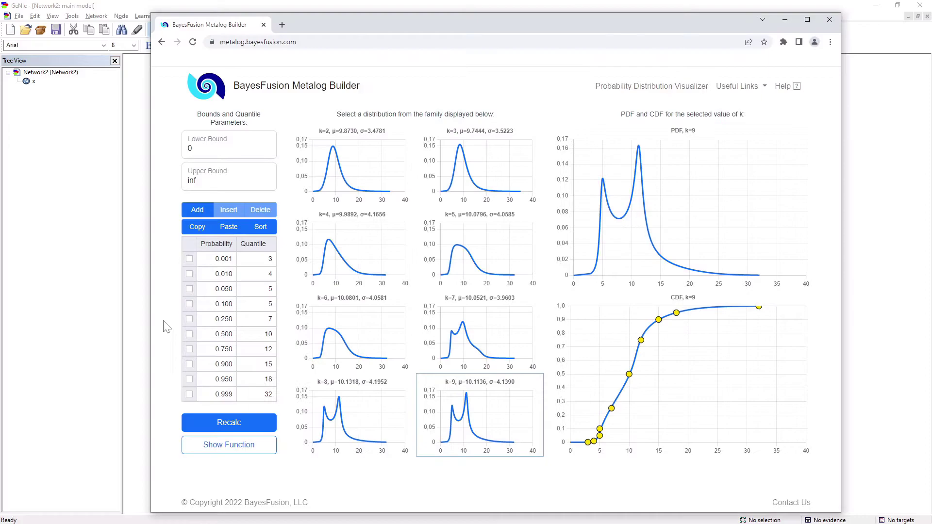
{"action": "left_click", "coordinate": [194, 234]}
{"action": "key", "text": "alt+Tab"}
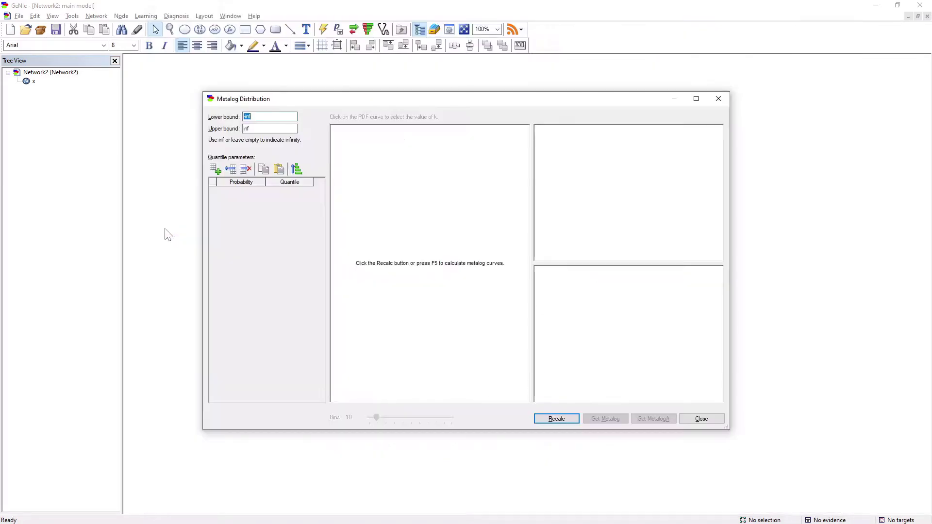
Step: Add ten empty quantile rows in the Metalog Builder, paste the copied probabilities and quantiles into them, and recalculate the metalog curves
{"action": "left_click", "coordinate": [214, 169]}
{"action": "left_click", "coordinate": [214, 169]}
{"action": "left_click", "coordinate": [214, 169]}
{"action": "left_click", "coordinate": [214, 169]}
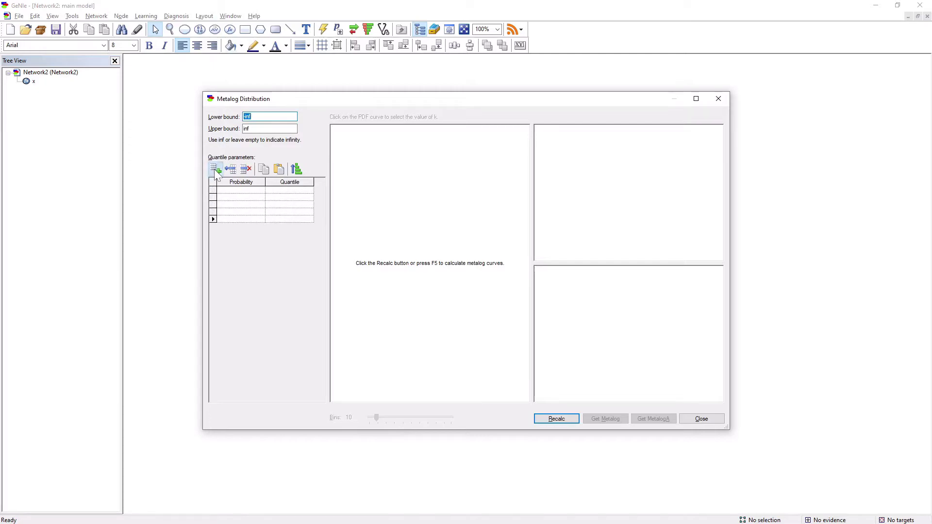
{"action": "left_click", "coordinate": [214, 169]}
{"action": "left_click", "coordinate": [215, 169]}
{"action": "left_click", "coordinate": [214, 169]}
{"action": "left_click", "coordinate": [214, 169]}
{"action": "left_click", "coordinate": [214, 169]}
{"action": "left_click", "coordinate": [226, 191]}
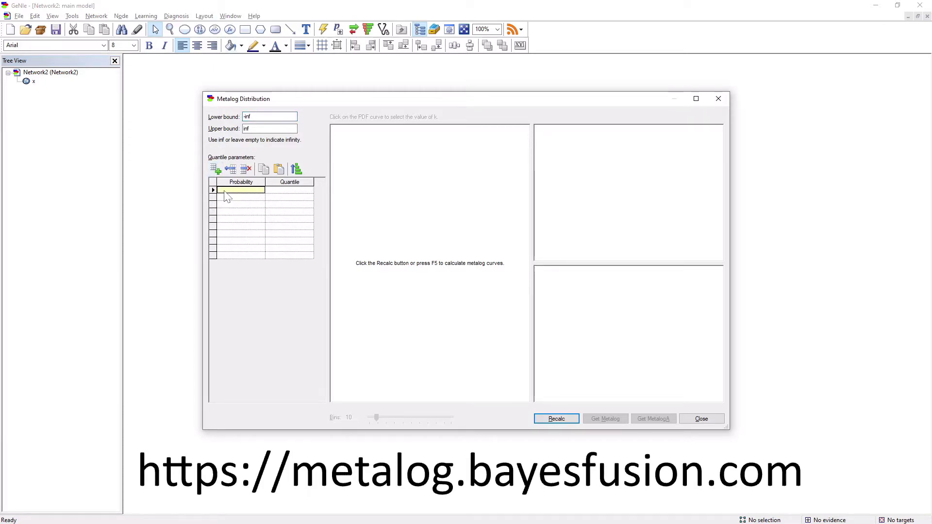
{"action": "key", "text": "ctrl+v"}
{"action": "left_click", "coordinate": [550, 419]}
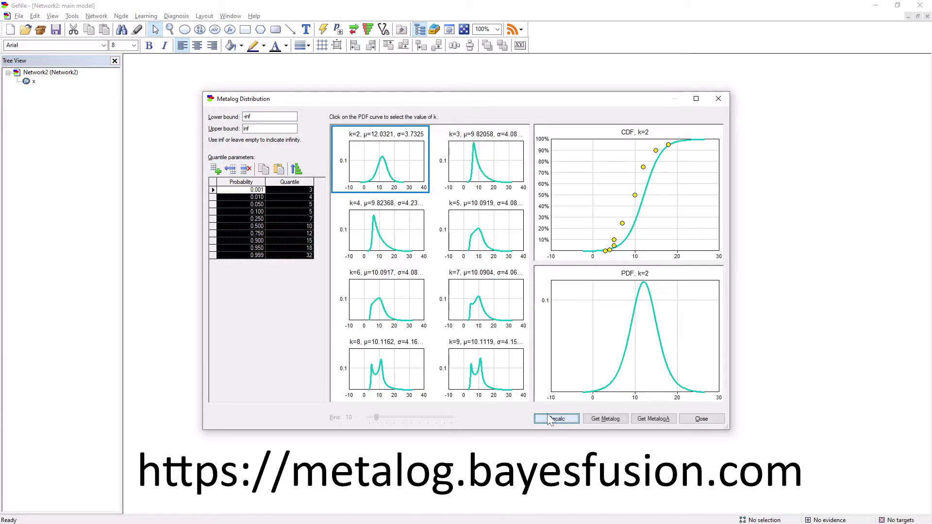
{"action": "left_click", "coordinate": [259, 289]}
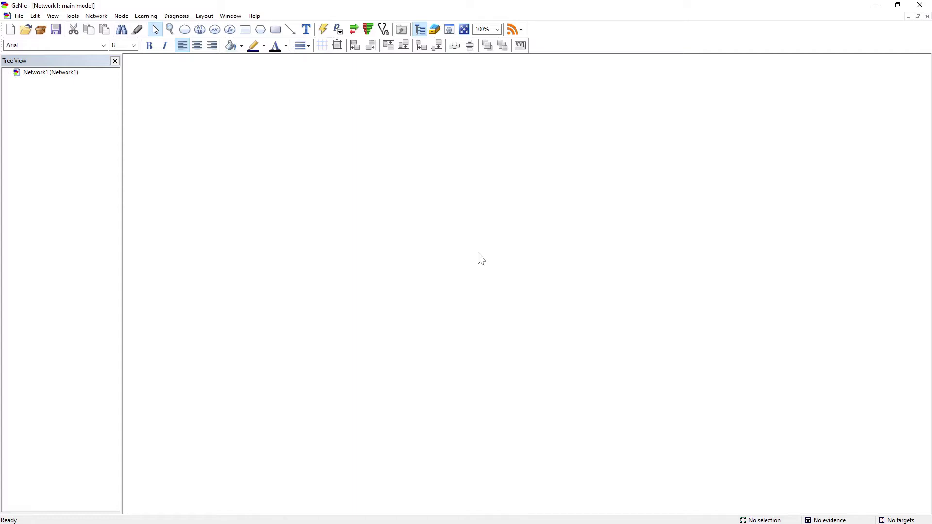
Step: Open the Distribution Visualizer and calculate the density charts for the expression Beta(1,5)
{"action": "left_click", "coordinate": [72, 17]}
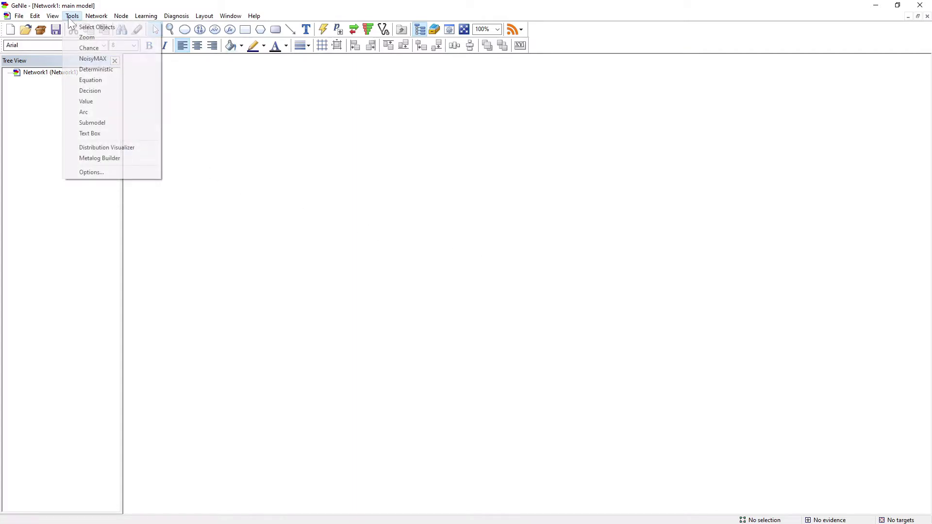
{"action": "left_click", "coordinate": [91, 149]}
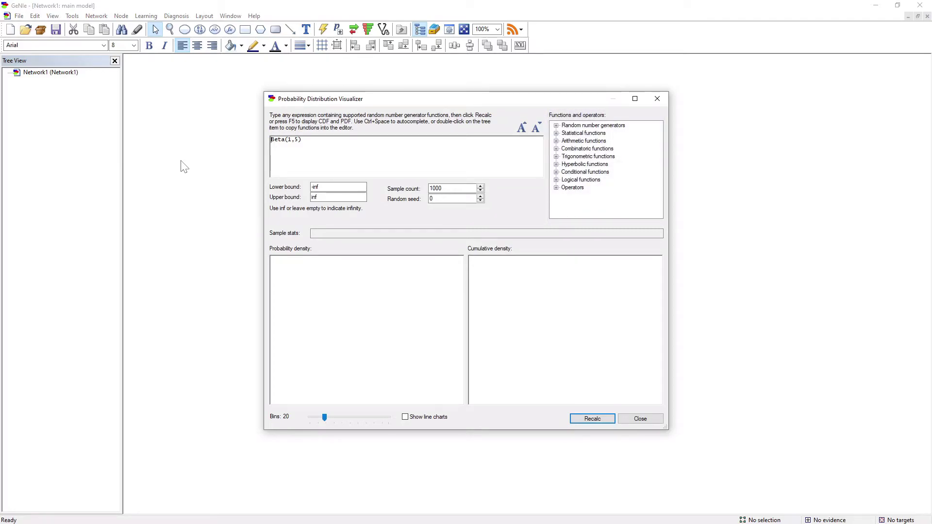
{"action": "left_click", "coordinate": [579, 421]}
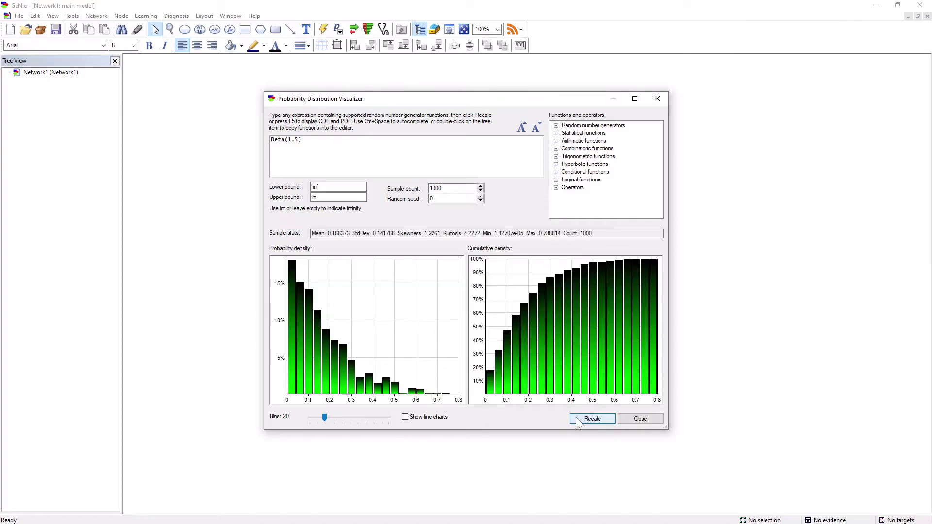
{"action": "key", "text": "F5"}
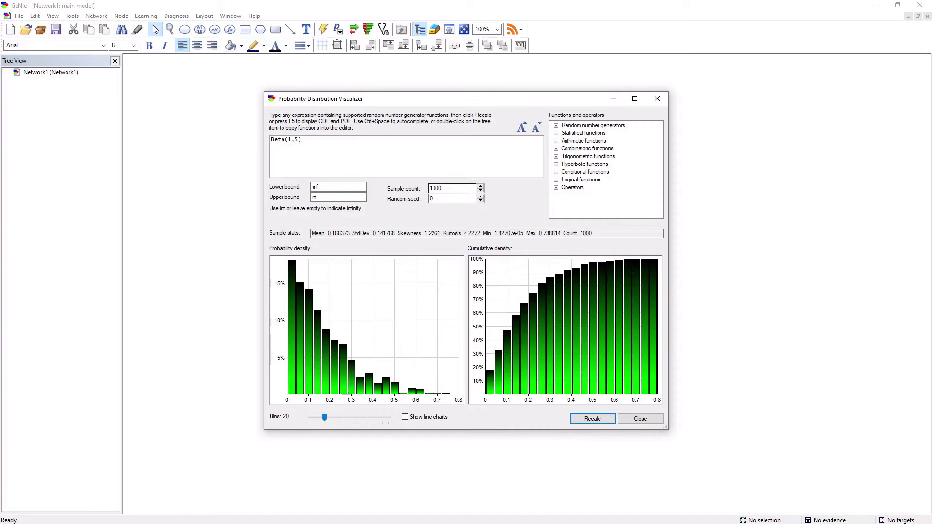
Step: Set the sample count to 100000 and recalculate the Beta(1,5) charts
{"action": "left_click", "coordinate": [444, 188]}
{"action": "type", "text": "0"}
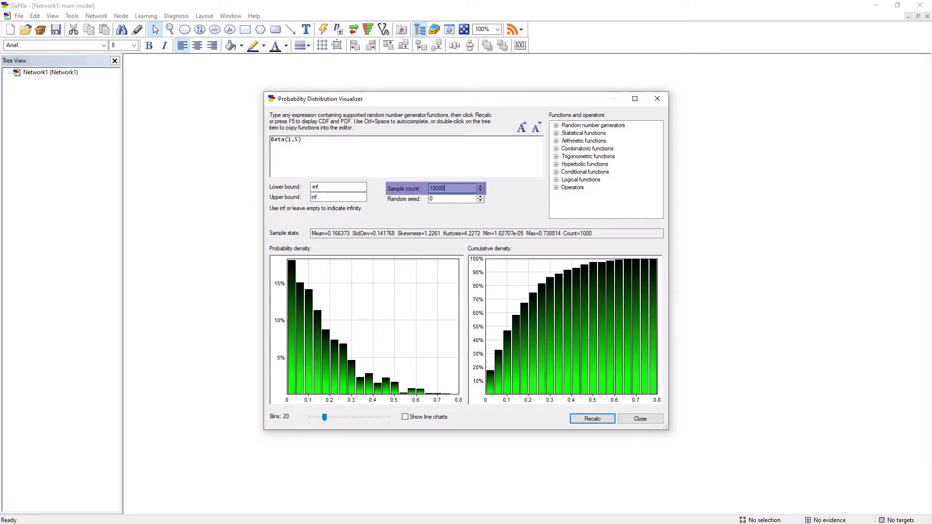
{"action": "type", "text": "0"}
{"action": "left_click", "coordinate": [588, 421]}
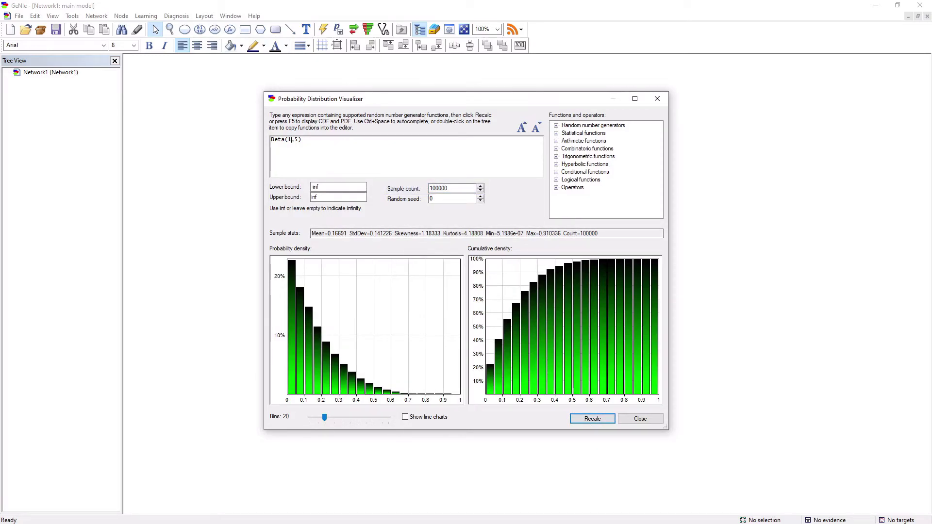
Step: Raise the Beta distribution's first parameter through 2, 3, 4 and 5, recalculating the charts at each value up to Beta(5,5)
{"action": "double_click", "coordinate": [289, 140]}
{"action": "type", "text": "2"}
{"action": "left_click", "coordinate": [582, 420]}
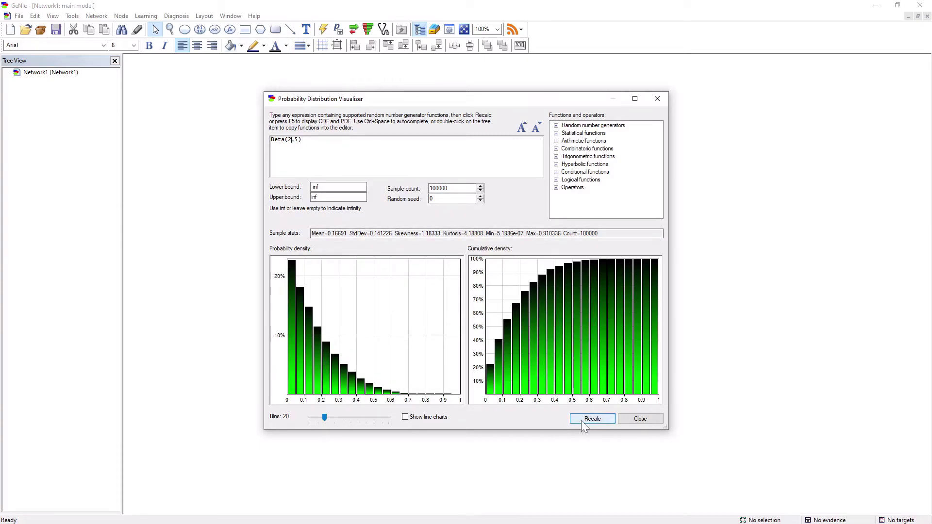
{"action": "left_click", "coordinate": [582, 421]}
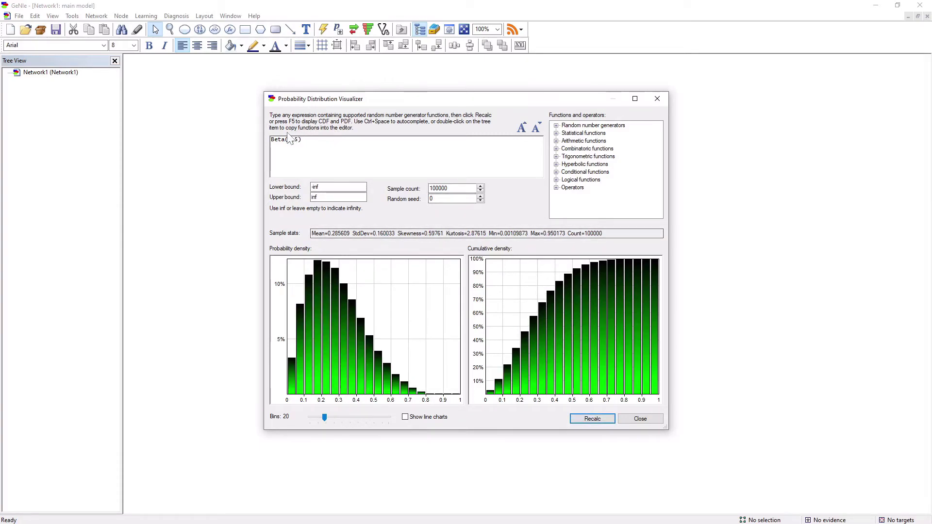
{"action": "double_click", "coordinate": [289, 139]}
{"action": "type", "text": "3"}
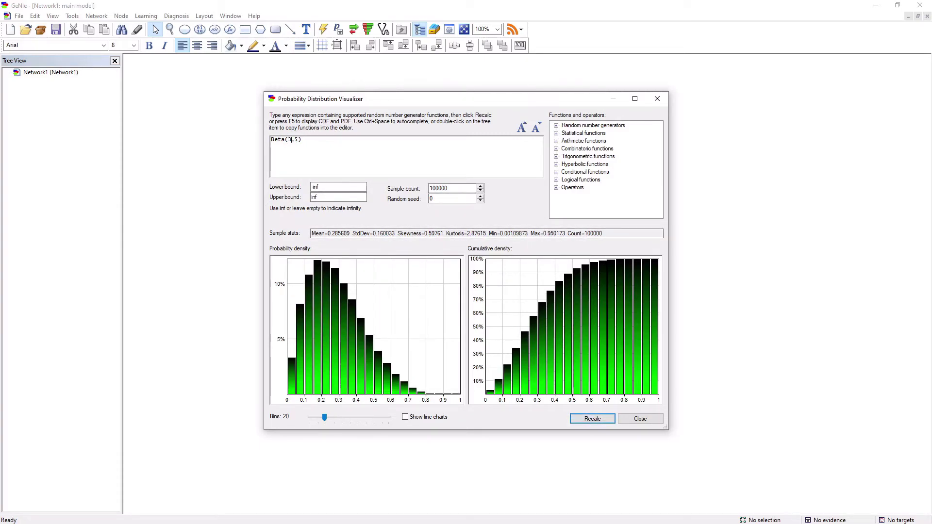
{"action": "left_click", "coordinate": [590, 421]}
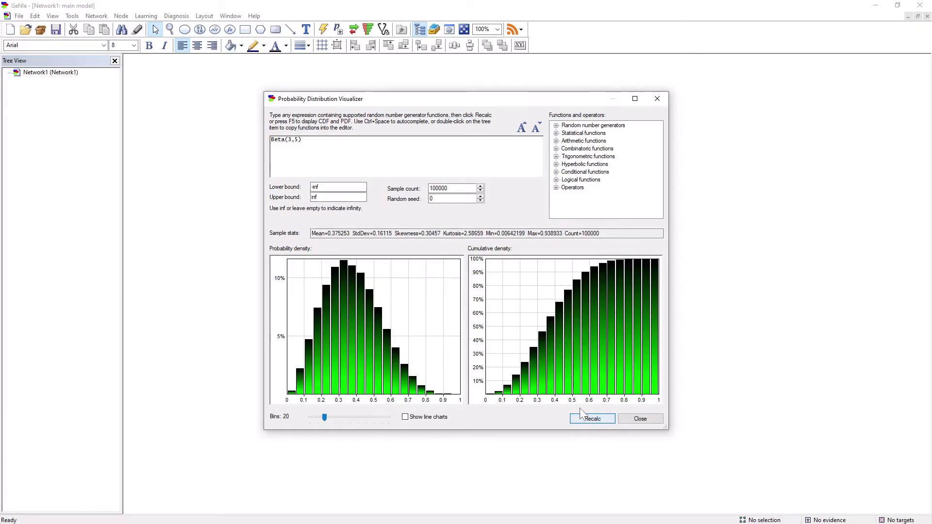
{"action": "left_click", "coordinate": [592, 420]}
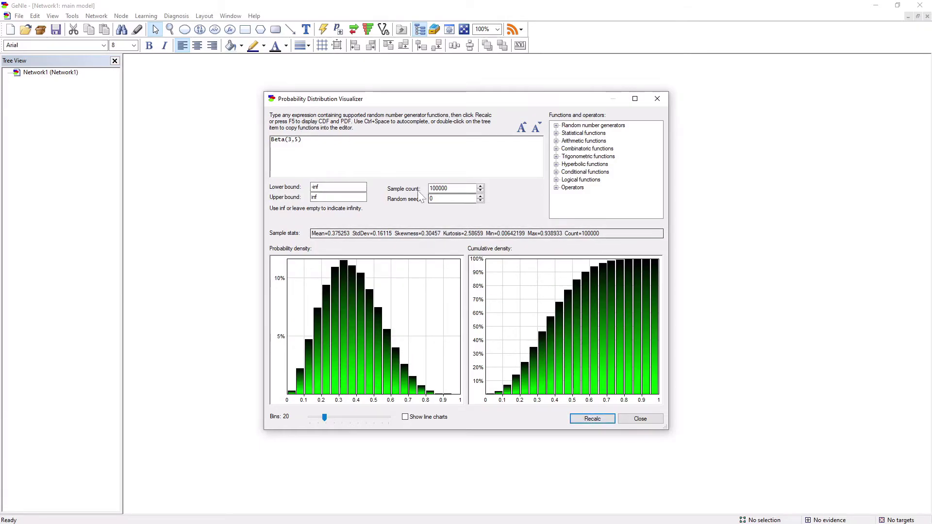
{"action": "double_click", "coordinate": [289, 140]}
{"action": "type", "text": "4"}
{"action": "left_click", "coordinate": [588, 420]}
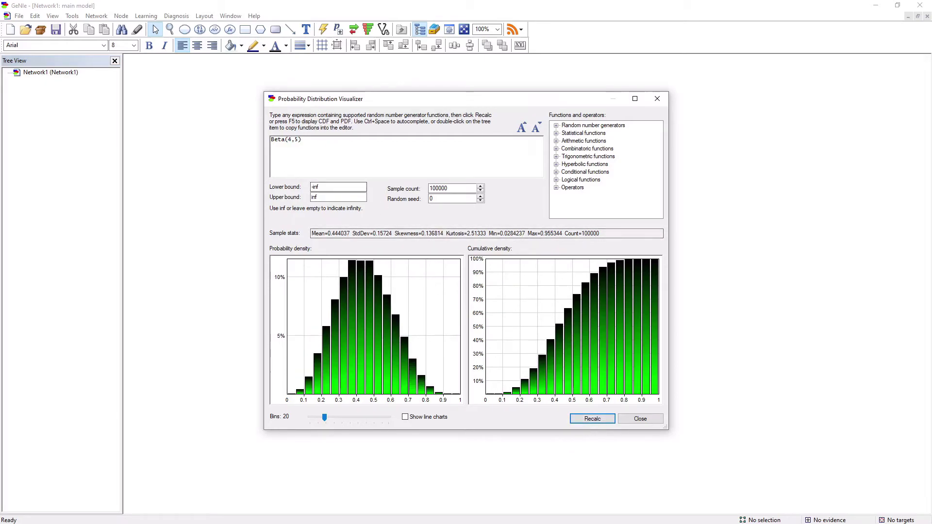
{"action": "type", "text": "5"}
{"action": "left_click", "coordinate": [593, 418]}
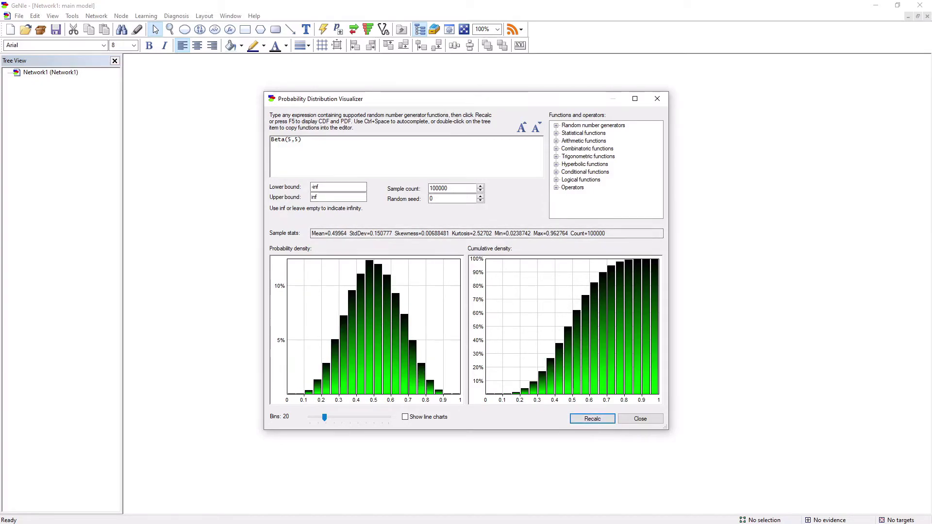
Step: Lower the Beta distribution's second parameter through 4, 3, 2 and 1, recalculating the charts at each value down to Beta(5,1)
{"action": "double_click", "coordinate": [297, 139]}
{"action": "type", "text": "4"}
{"action": "left_click", "coordinate": [583, 419]}
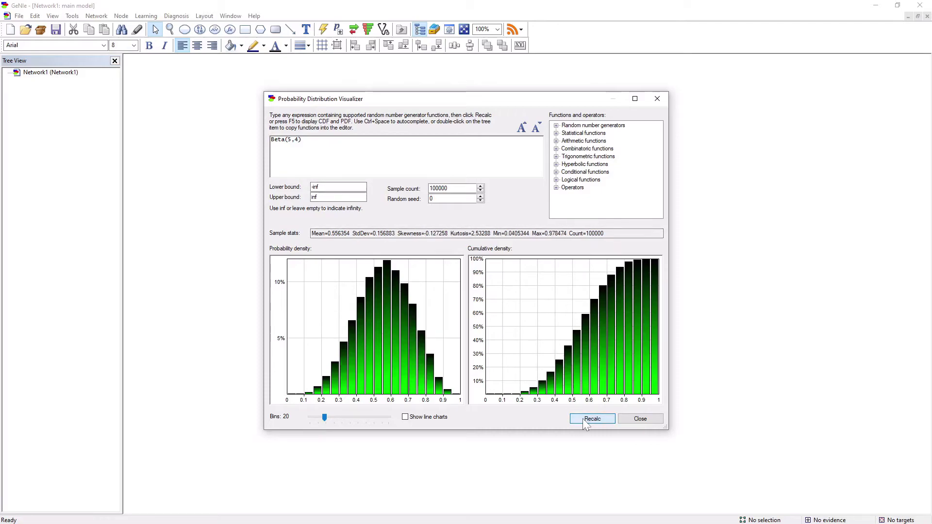
{"action": "key", "text": "BackSpace"}
{"action": "type", "text": "3"}
{"action": "left_click", "coordinate": [586, 420]}
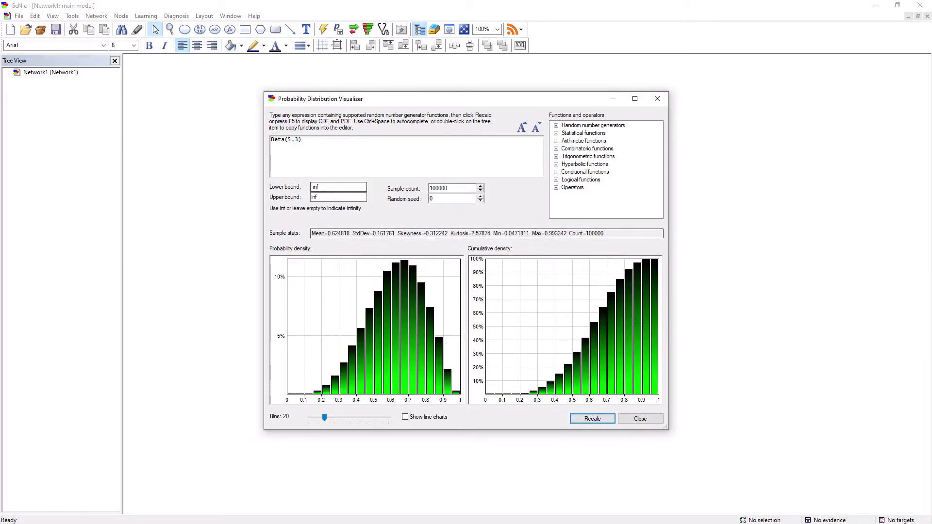
{"action": "key", "text": "F5"}
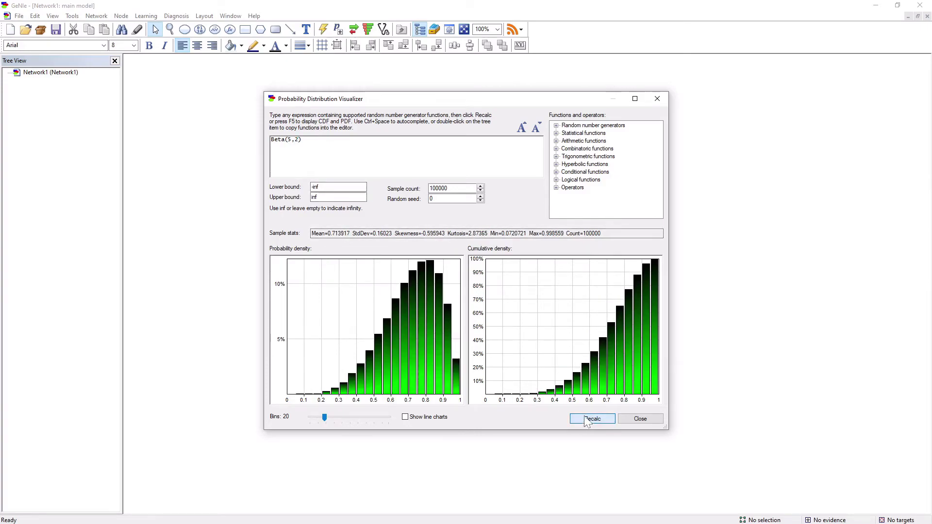
{"action": "key", "text": "BackSpace"}
{"action": "type", "text": "1"}
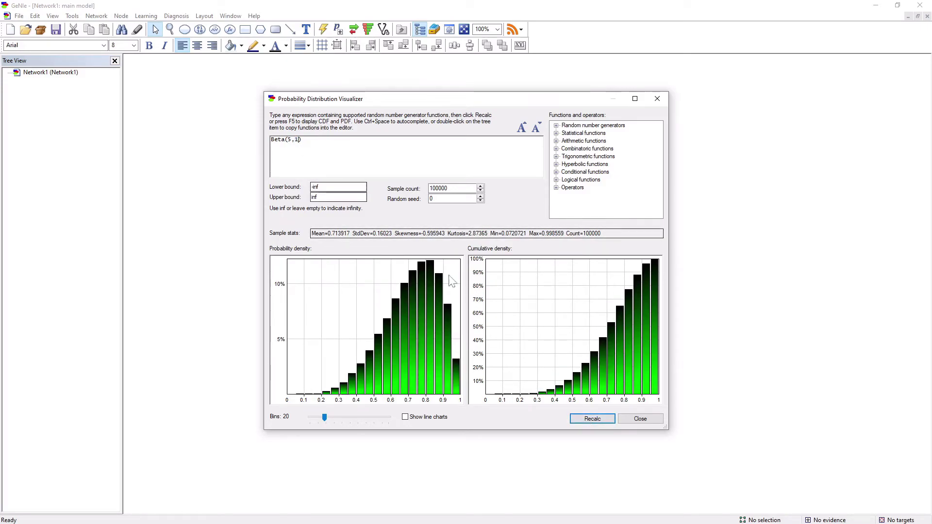
{"action": "left_click", "coordinate": [584, 418]}
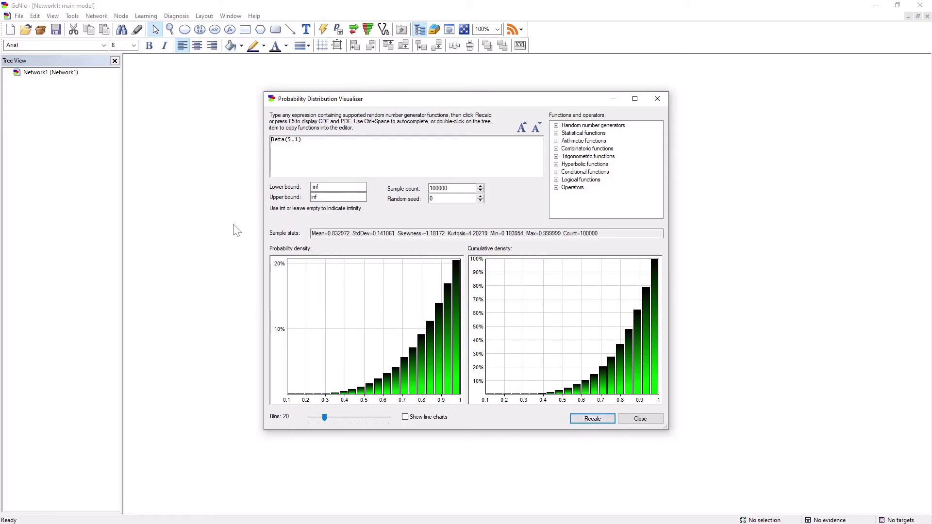
Step: Extend the expression to Sin(Beta(5,1)^2) and recalculate its charts
{"action": "type", "text": "Sin("}
{"action": "key", "text": "End"}
{"action": "type", "text": ")^2)"}
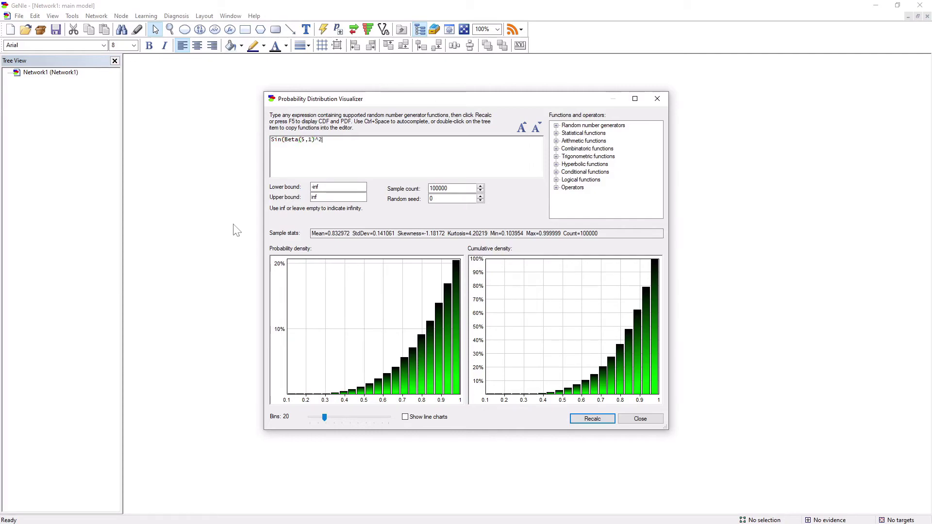
{"action": "left_click", "coordinate": [584, 419]}
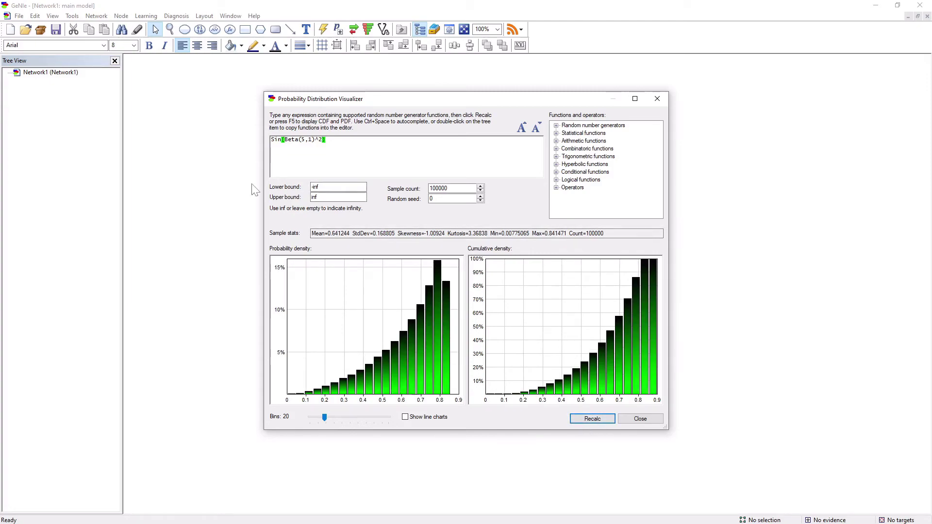
Step: Multiply the Beta term by 10 inside parentheses, making the expression Sin((10*Beta(5,1))^2), and recalculate the charts
{"action": "key", "text": "Home"}
{"action": "key", "text": "Right"}
{"action": "key", "text": "Right"}
{"action": "key", "text": "Right"}
{"action": "key", "text": "Right"}
{"action": "type", "text": "(10*"}
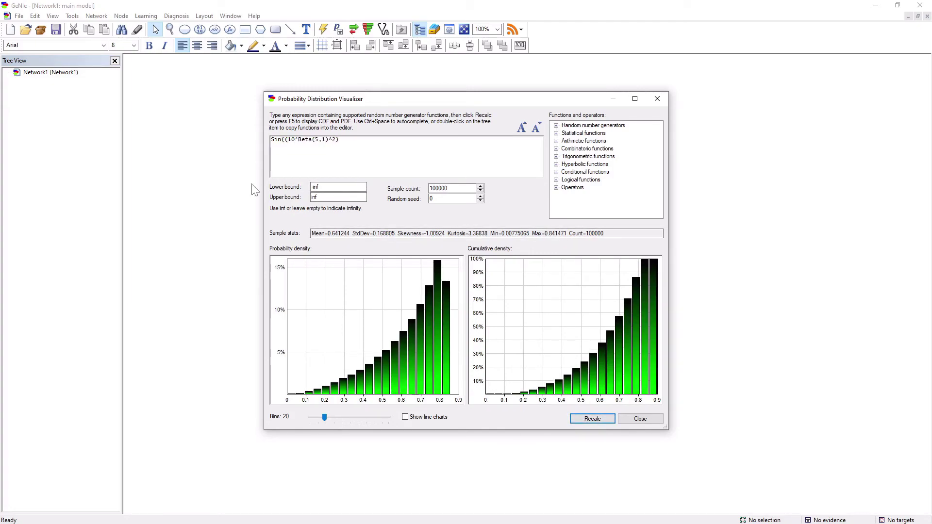
{"action": "key", "text": "Right"}
{"action": "key", "text": "Right"}
{"action": "key", "text": "Right"}
{"action": "key", "text": "Right"}
{"action": "key", "text": "Right"}
{"action": "key", "text": "Right"}
{"action": "key", "text": "Right"}
{"action": "key", "text": "Right"}
{"action": "key", "text": "Right"}
{"action": "type", "text": ")"}
{"action": "left_click", "coordinate": [586, 418]}
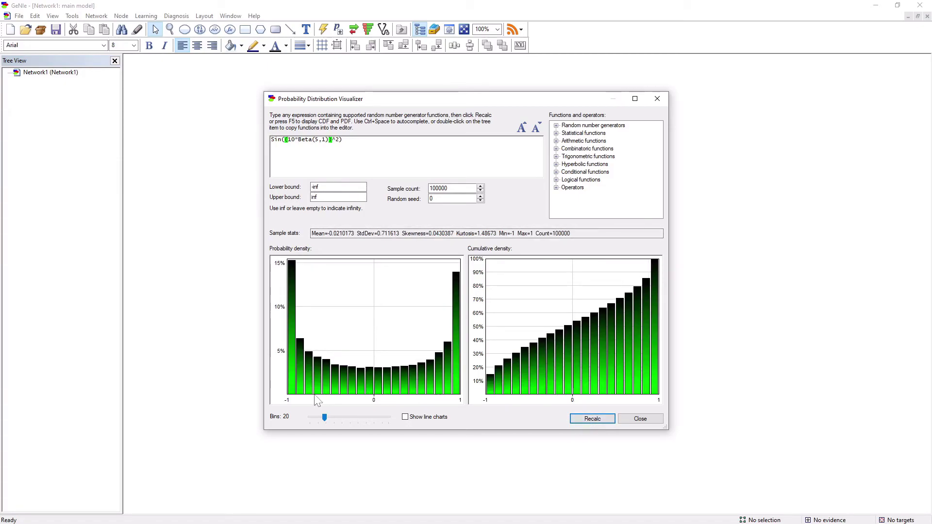
Step: Set the histogram bin count to 40 and display both density plots as line charts
{"action": "left_click", "coordinate": [337, 417]}
{"action": "left_click", "coordinate": [337, 419]}
{"action": "left_click", "coordinate": [404, 419]}
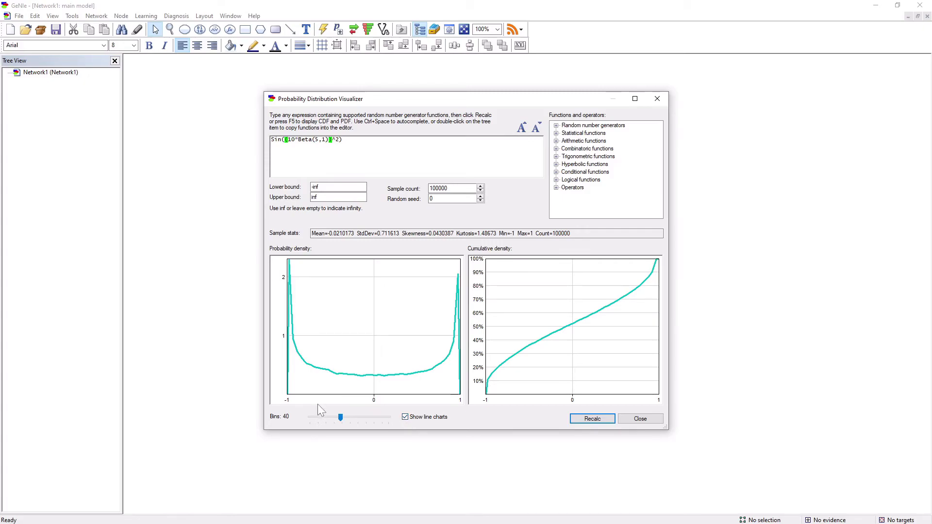
{"action": "mouse_move", "coordinate": [340, 418]}
{"action": "left_mouse_down"}
{"action": "mouse_move", "coordinate": [351, 421]}
{"action": "mouse_move", "coordinate": [344, 418]}
{"action": "left_mouse_up"}
Step: Copy the whole expression Sin((10*Beta(5,1))^2) and close the Probability Distribution Visualizer
{"action": "triple_click", "coordinate": [301, 141]}
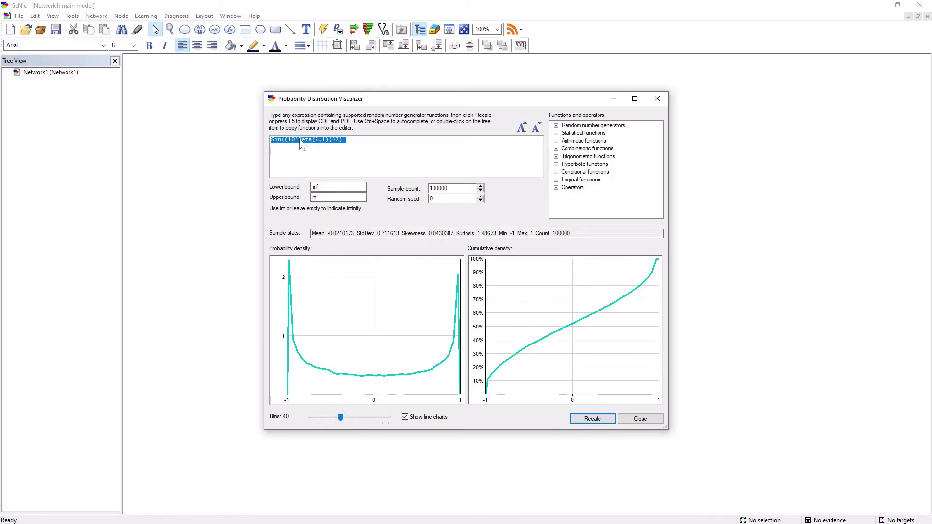
{"action": "right_click", "coordinate": [299, 140]}
{"action": "left_click", "coordinate": [322, 168]}
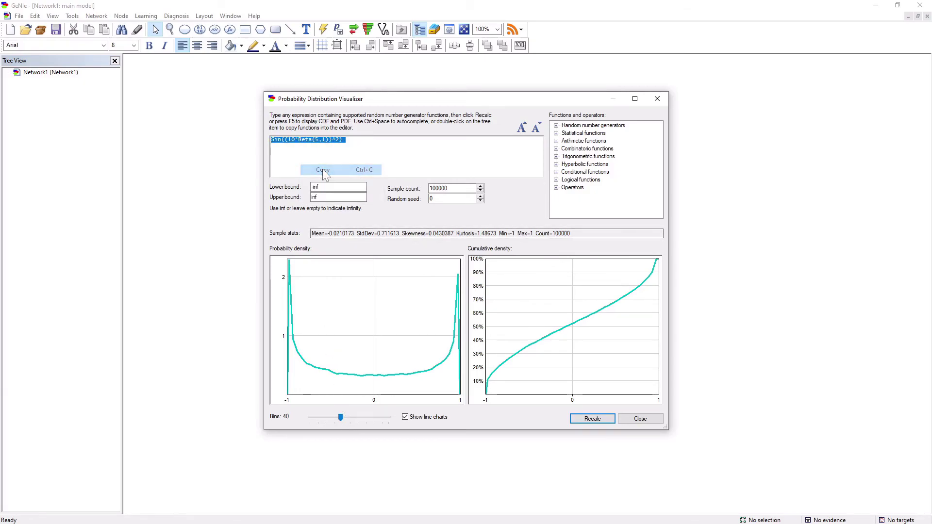
{"action": "left_click", "coordinate": [632, 420]}
Step: Add an equation node to the empty network and define it as x=Sin((10*Beta(5,1))^2) using the copied expression
{"action": "left_click", "coordinate": [333, 174]}
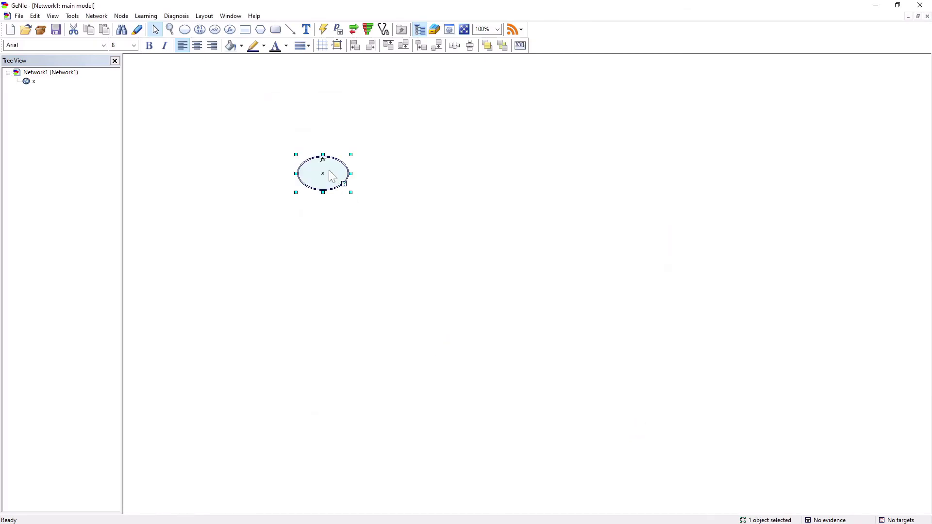
{"action": "right_click", "coordinate": [330, 173]}
{"action": "left_click", "coordinate": [367, 176]}
{"action": "left_click", "coordinate": [341, 177]}
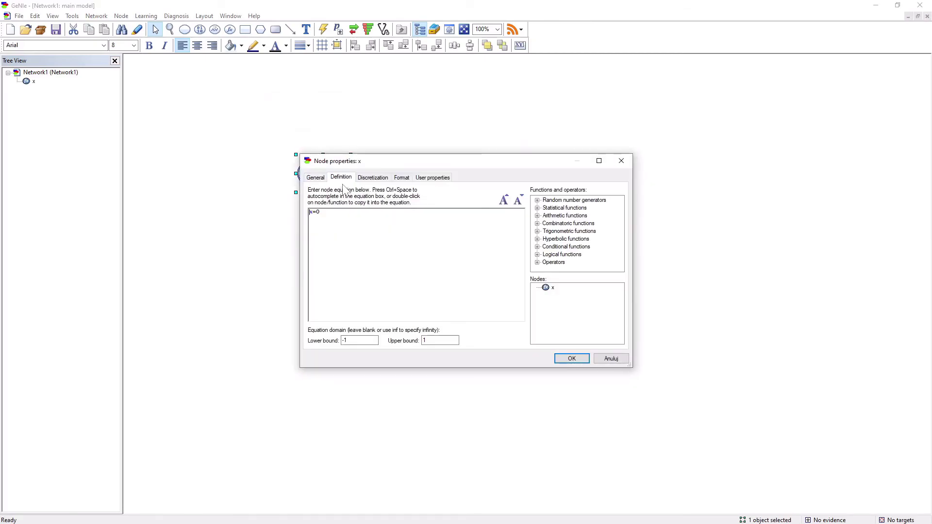
{"action": "double_click", "coordinate": [319, 212]}
{"action": "key", "text": "ctrl+v"}
Step: Set the node's equation domain to -inf and inf, then update the network and view node x's value distribution
{"action": "double_click", "coordinate": [359, 341]}
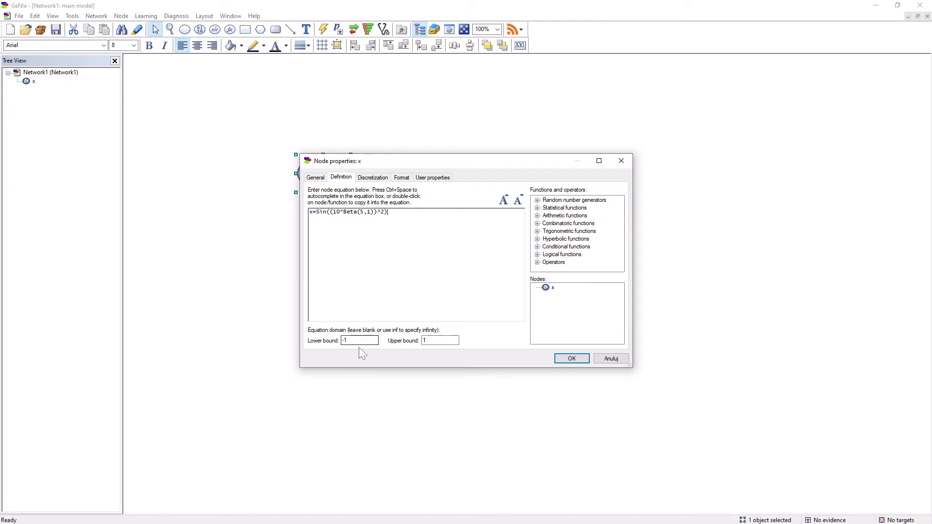
{"action": "type", "text": "-in"}
{"action": "key", "text": "BackSpace"}
{"action": "type", "text": "in"}
{"action": "left_click", "coordinate": [561, 358]}
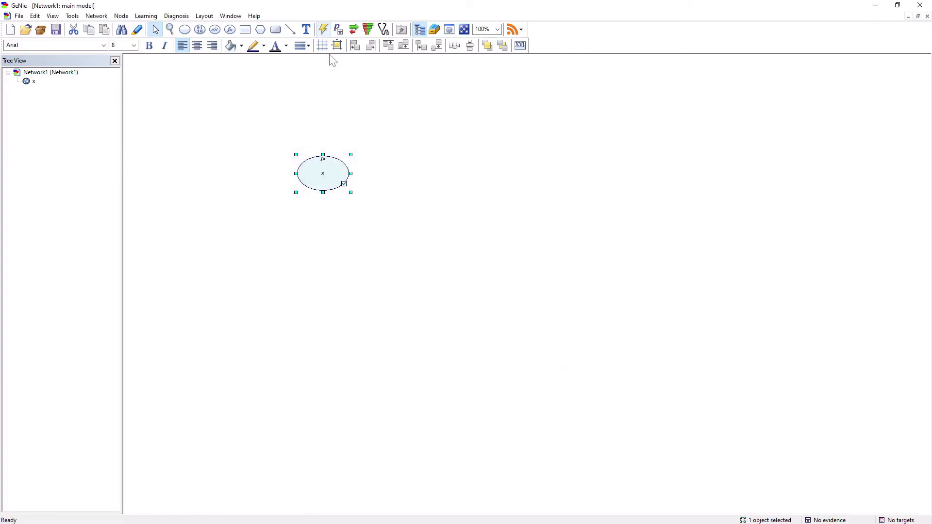
{"action": "mouse_move", "coordinate": [345, 184]}
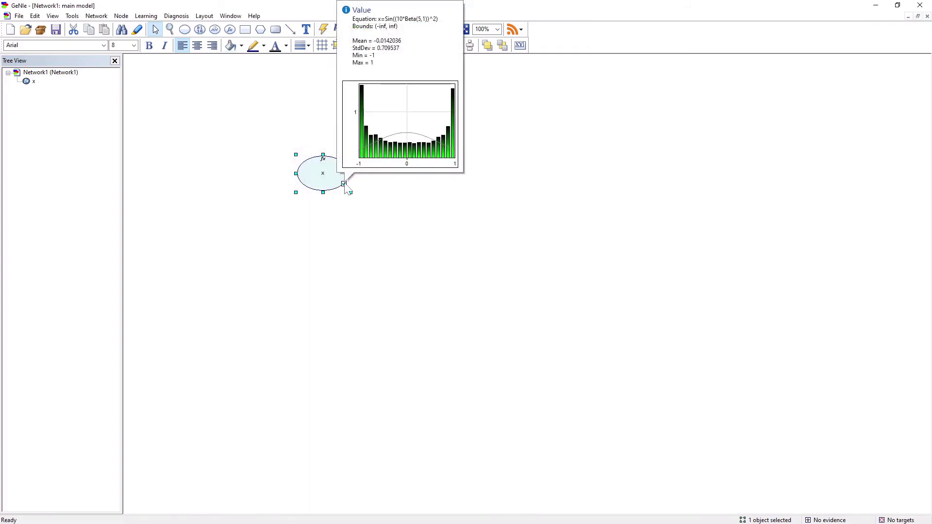